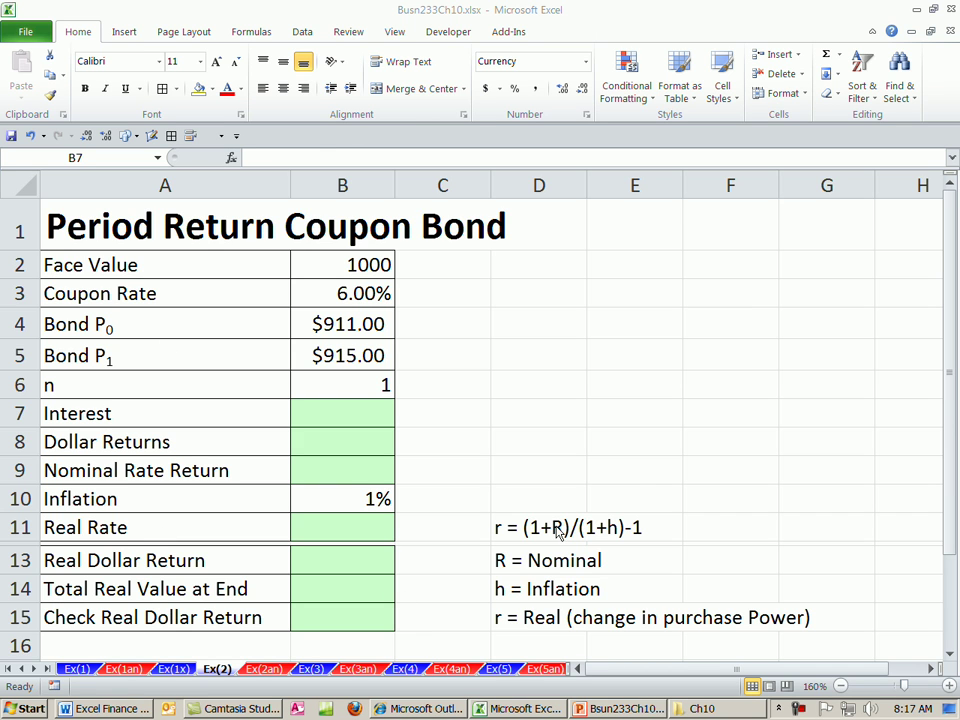
Review the result labels and inflation in B10, then format the face value B2 as currency
{"action": "left_click", "coordinate": [437, 26]}
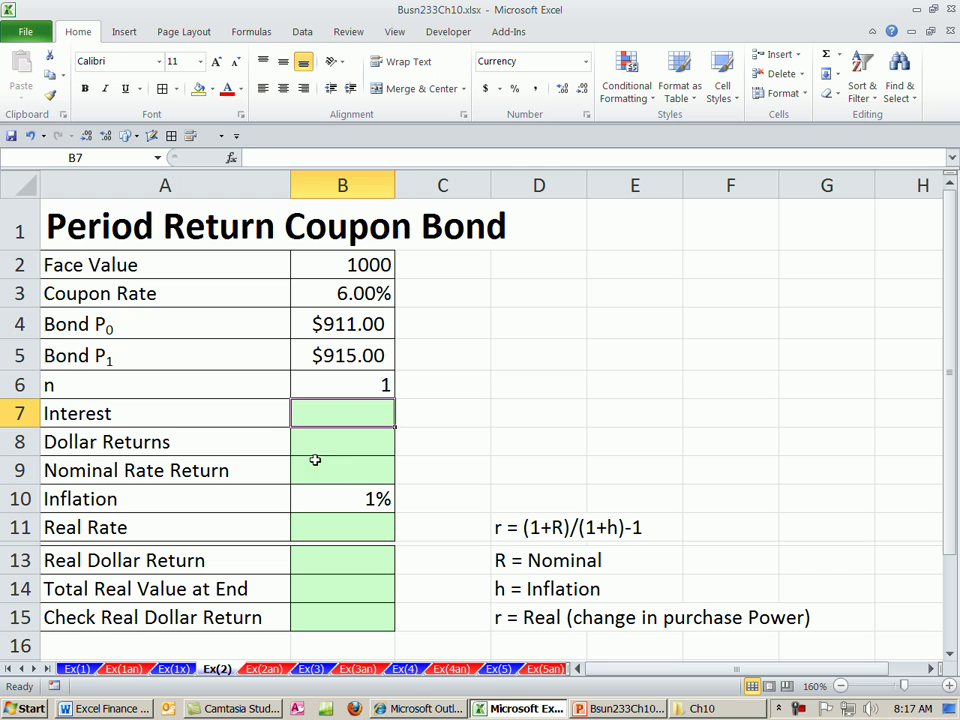
{"action": "left_click", "coordinate": [222, 441]}
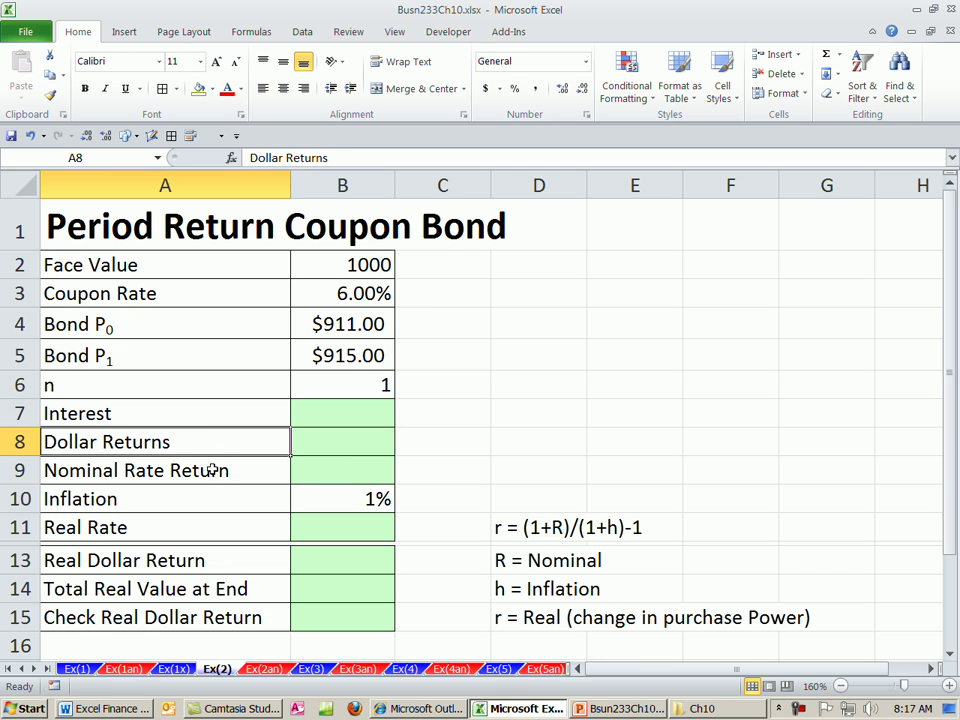
{"action": "left_click", "coordinate": [209, 466]}
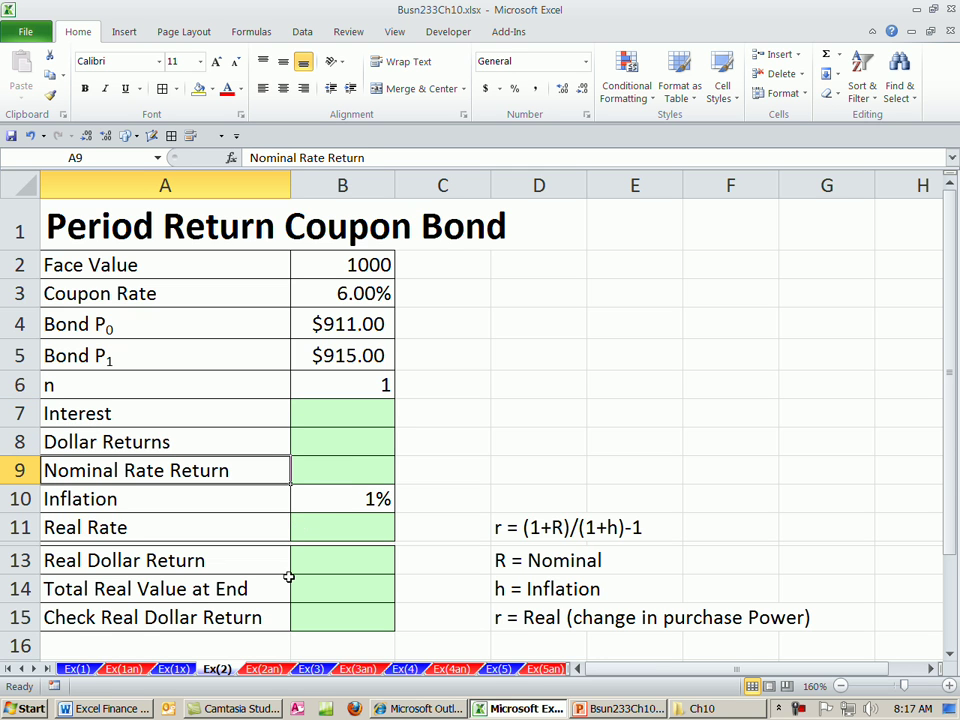
{"action": "left_click", "coordinate": [184, 521]}
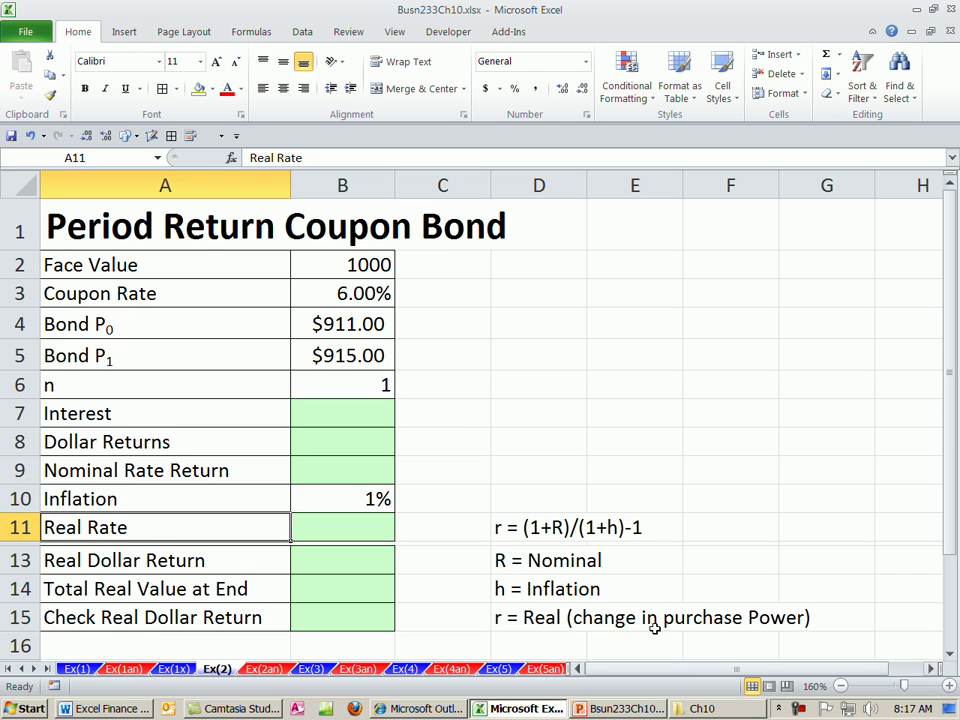
{"action": "left_click", "coordinate": [388, 499]}
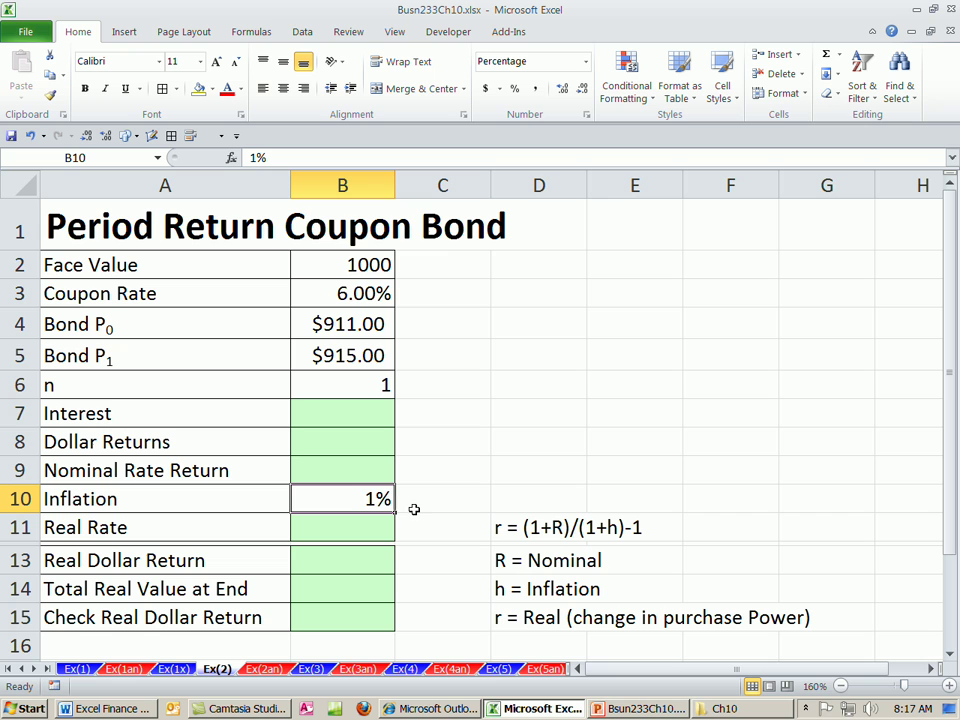
{"action": "left_click", "coordinate": [342, 271]}
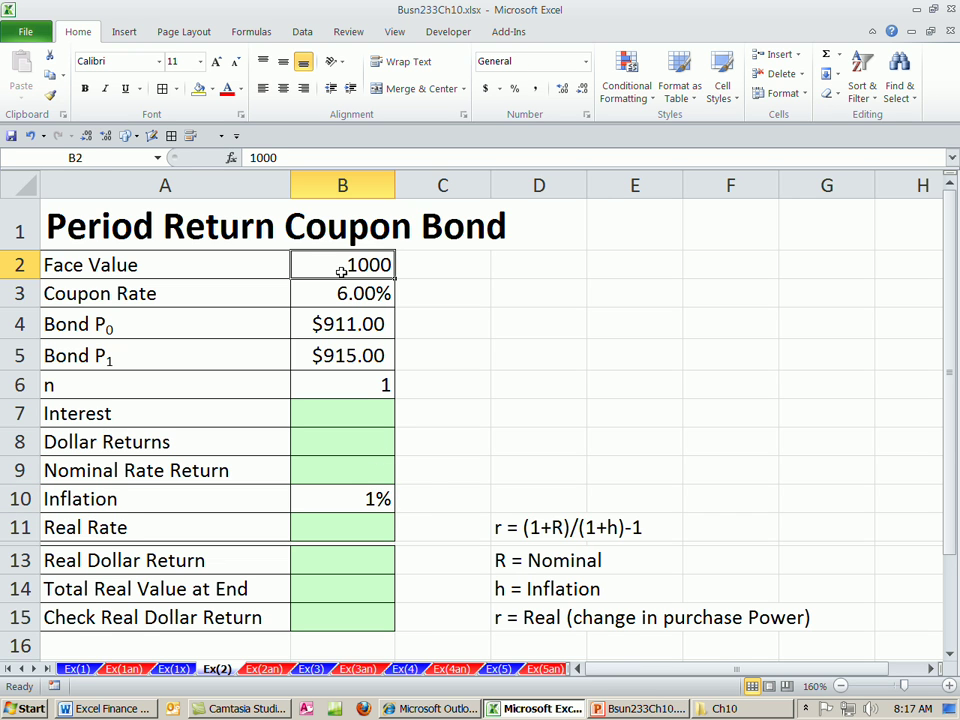
{"action": "key", "text": "ctrl+shift+4"}
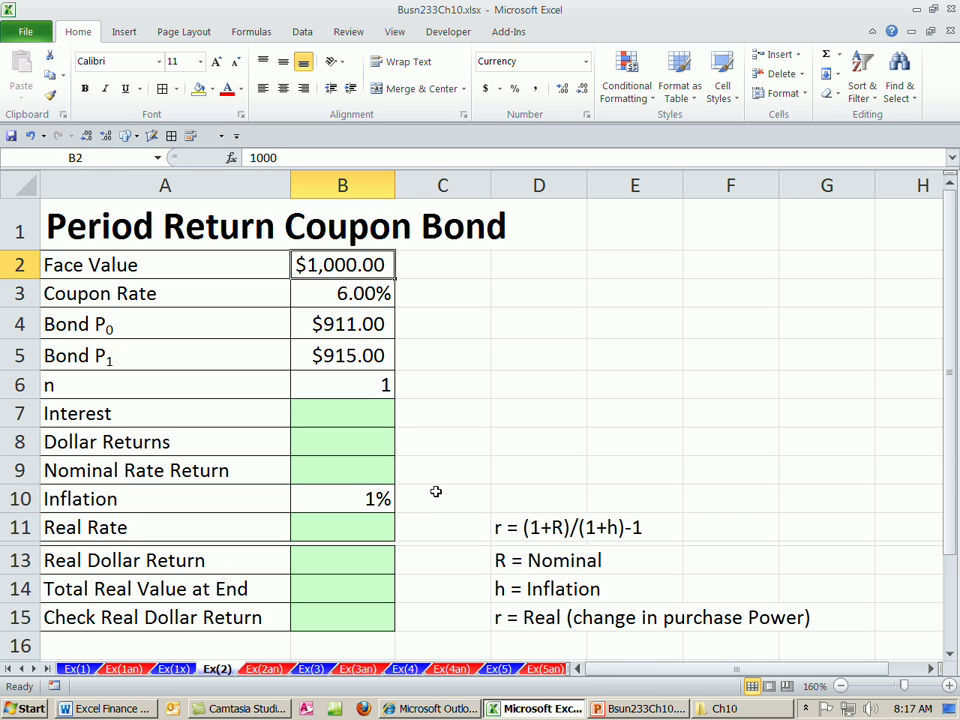
Check the coupon rate, period count, and starting and ending bond prices in B3–B6
{"action": "left_click", "coordinate": [372, 298]}
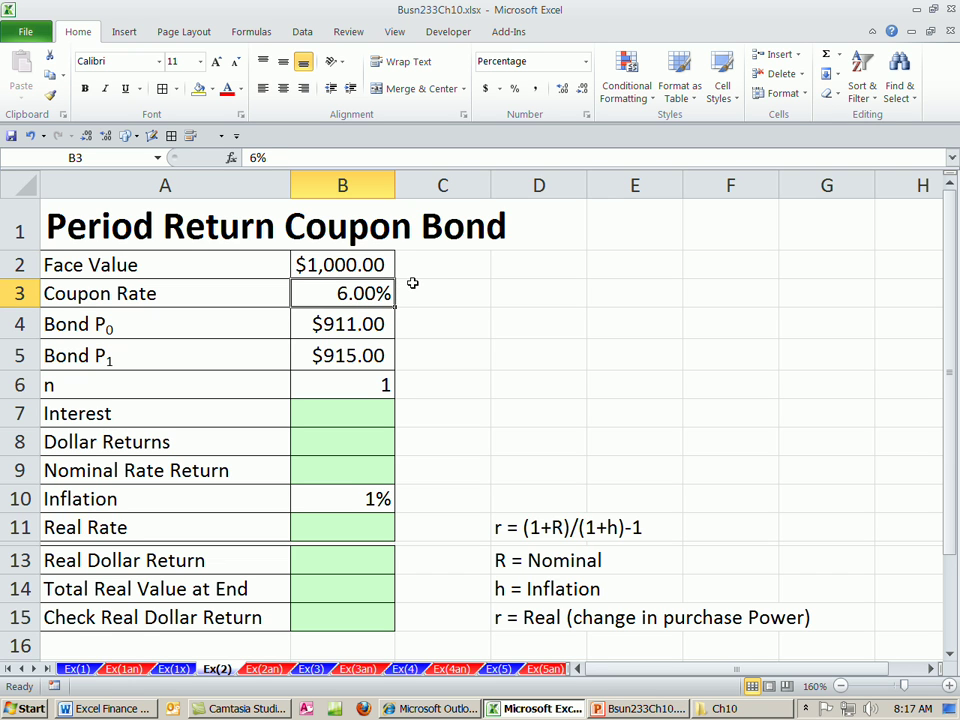
{"action": "left_click", "coordinate": [369, 387]}
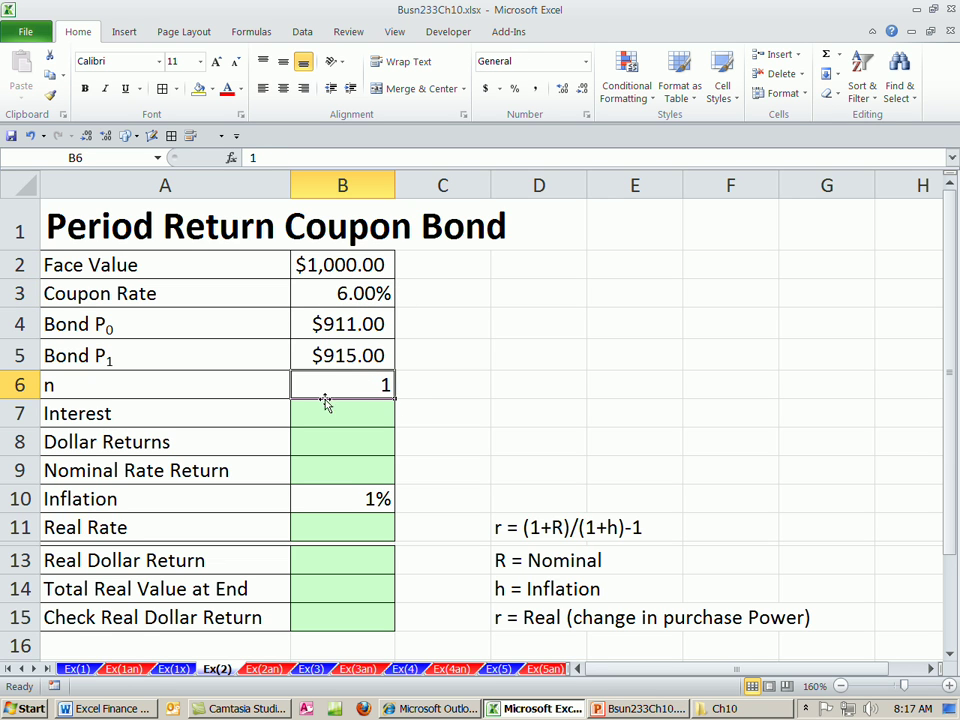
{"action": "left_click", "coordinate": [377, 294]}
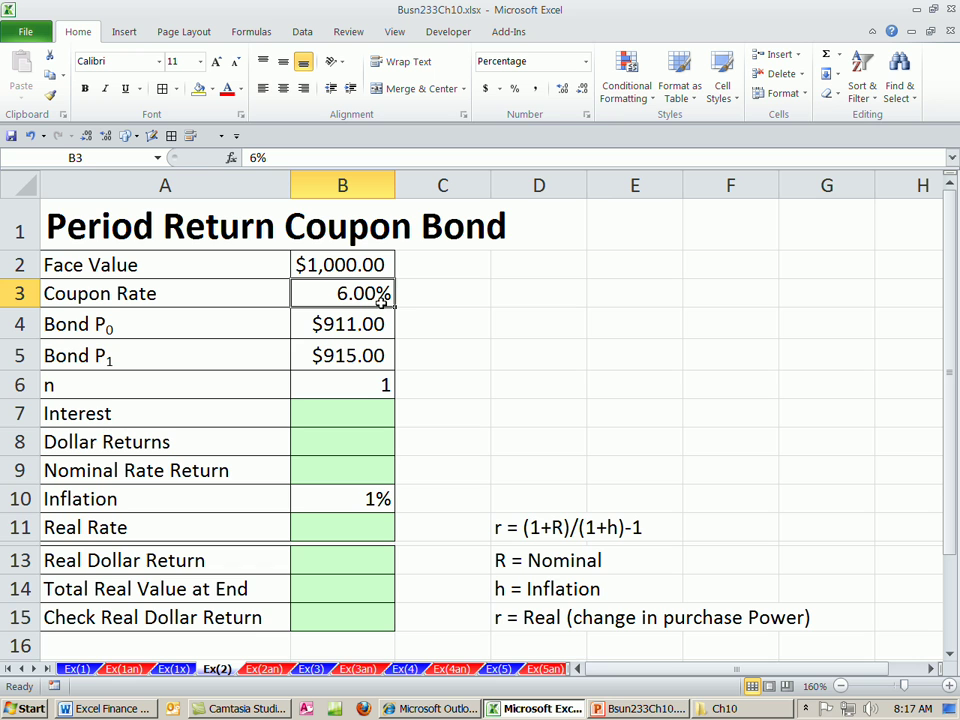
{"action": "left_click", "coordinate": [347, 318]}
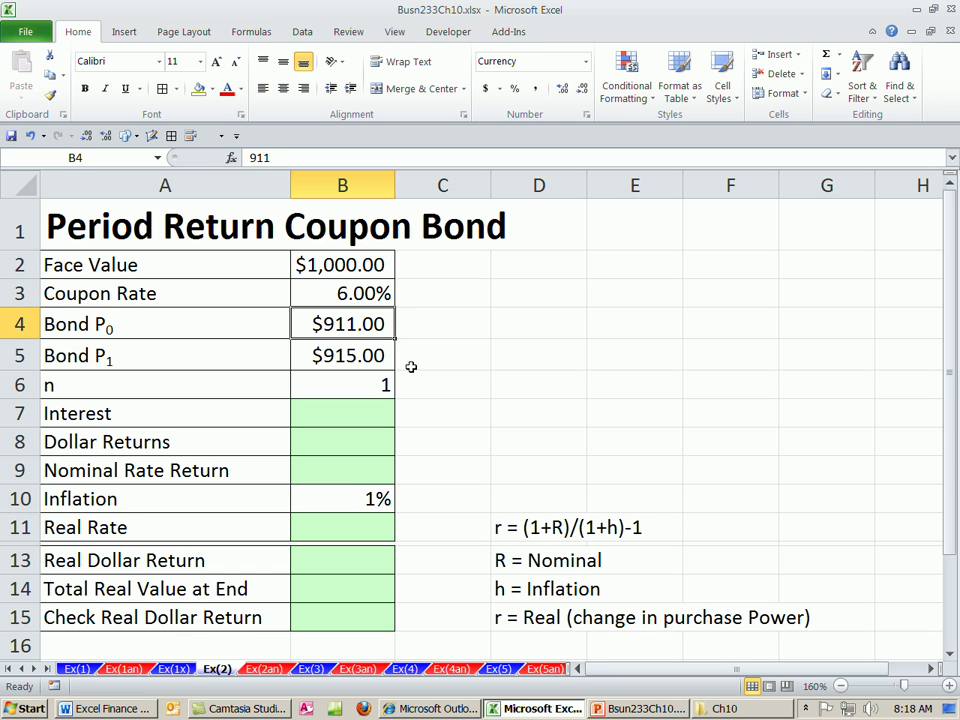
{"action": "left_click", "coordinate": [355, 362]}
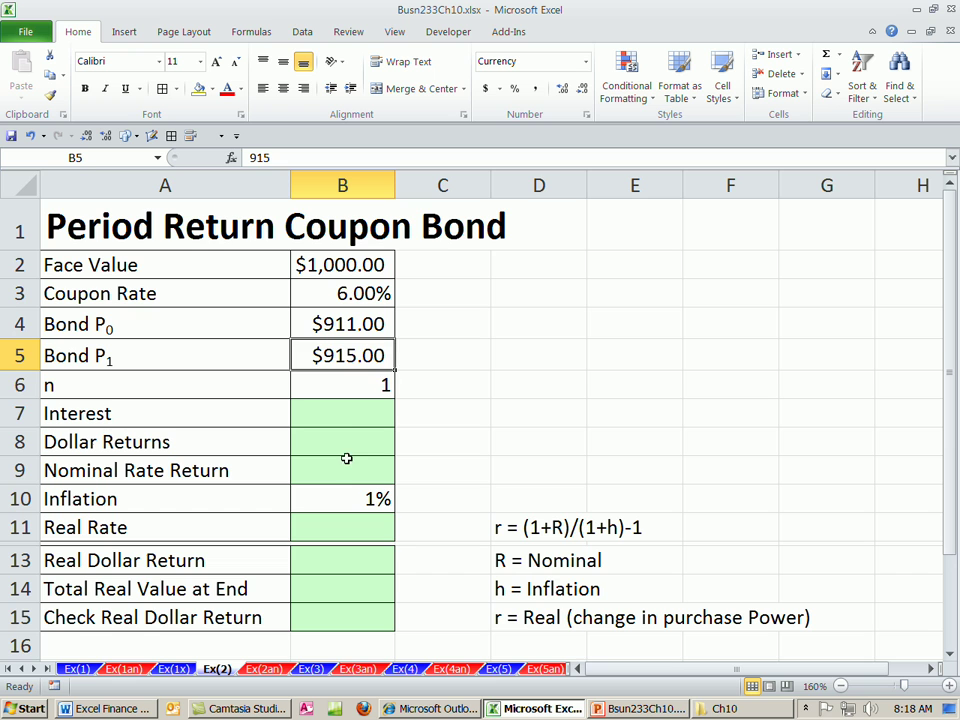
{"action": "left_click", "coordinate": [343, 413]}
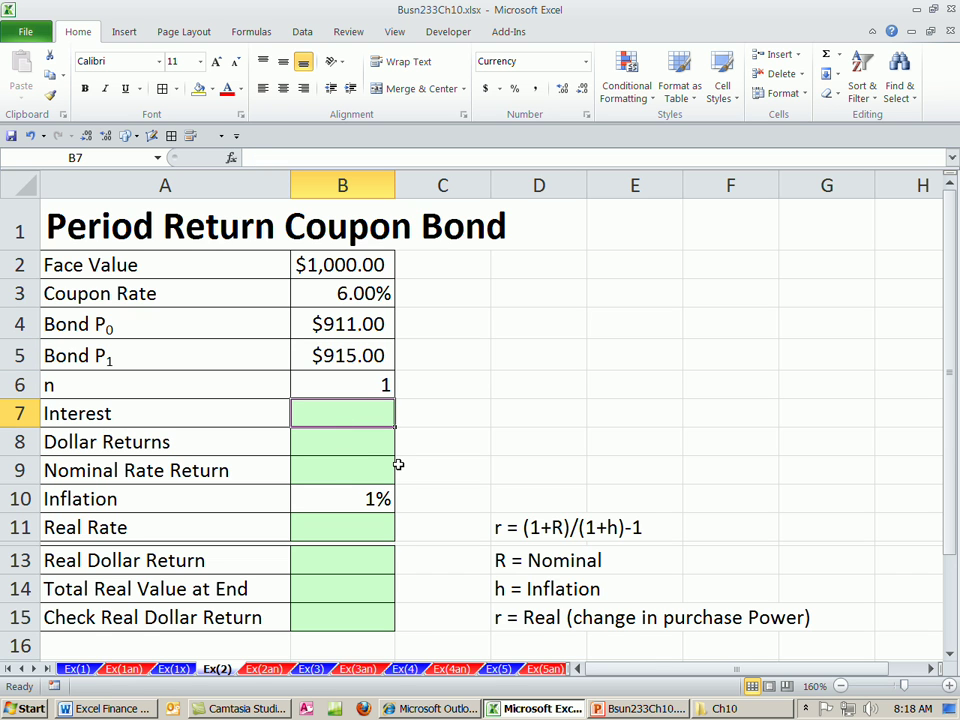
Enter =B2*B3 in B7 so Interest shows $60.00
{"action": "type", "text": "="}
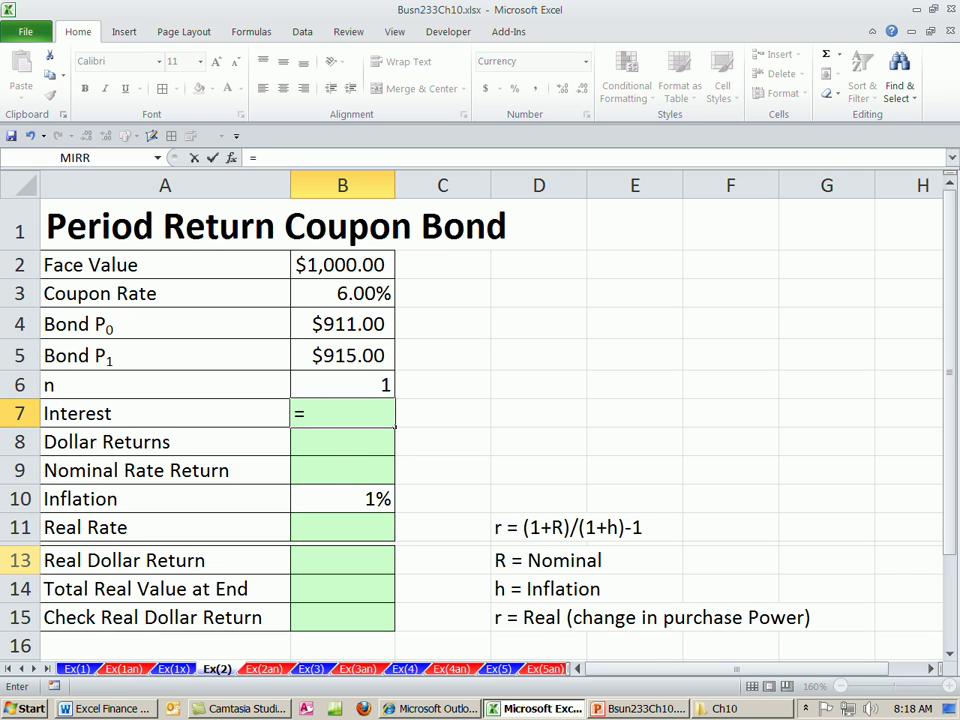
{"action": "left_click", "coordinate": [335, 267]}
{"action": "type", "text": "*"}
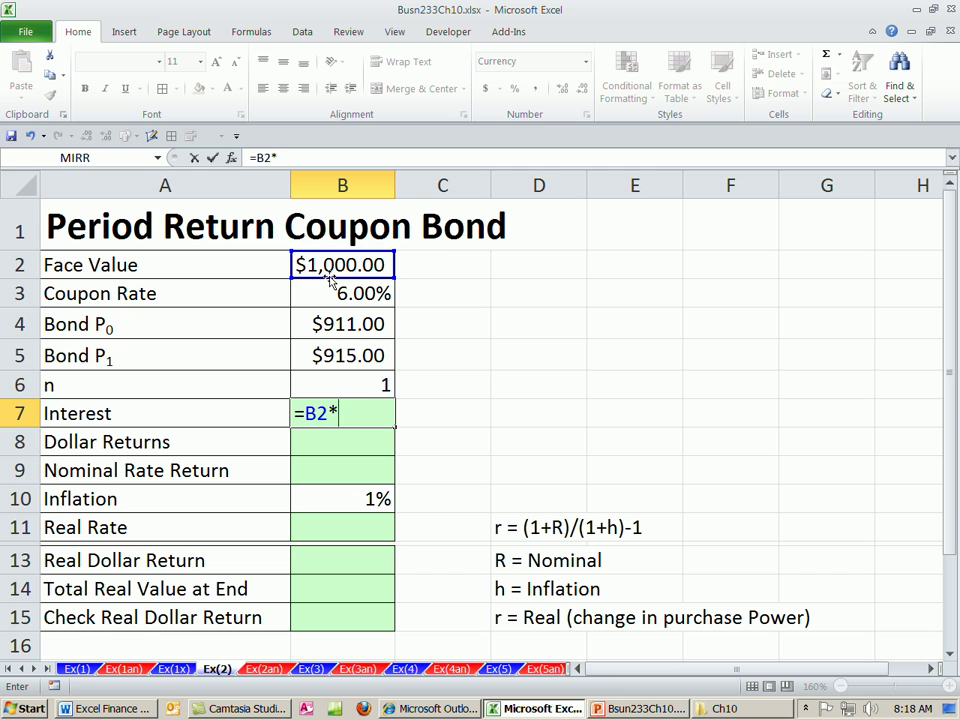
{"action": "left_click", "coordinate": [329, 291]}
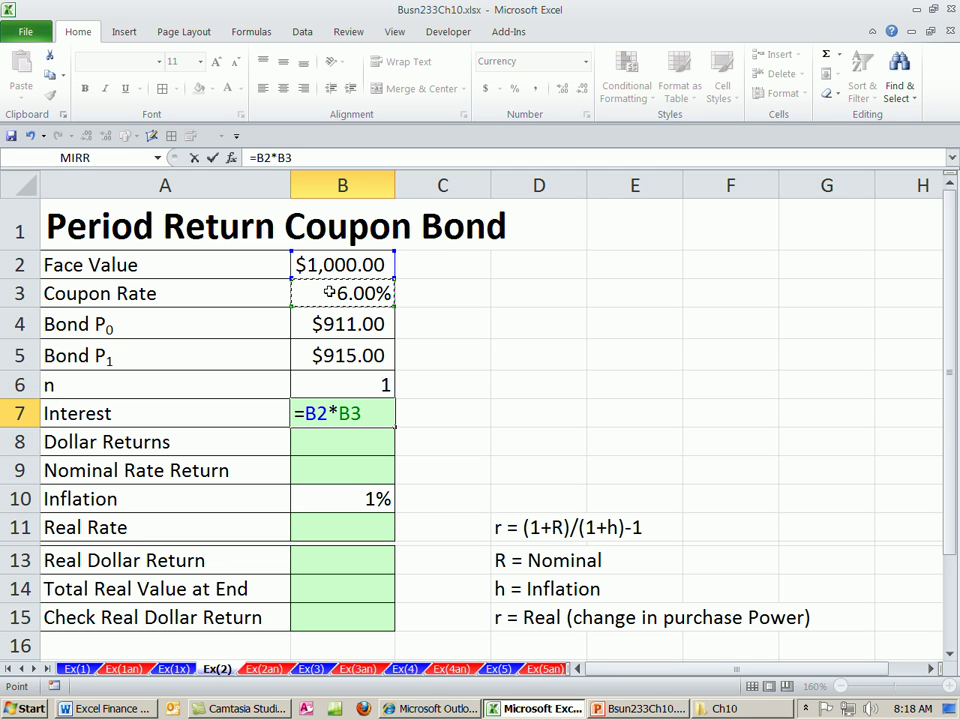
{"action": "key", "text": "Return"}
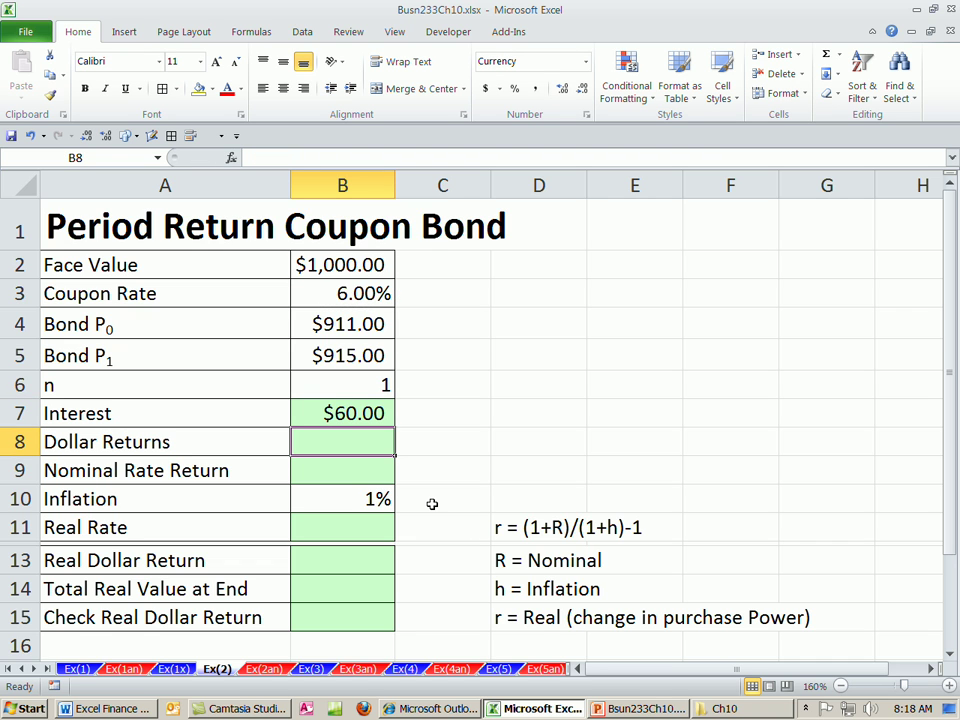
Enter =B5-B4+B7 in B8 so Dollar Returns shows $64.00
{"action": "type", "text": "="}
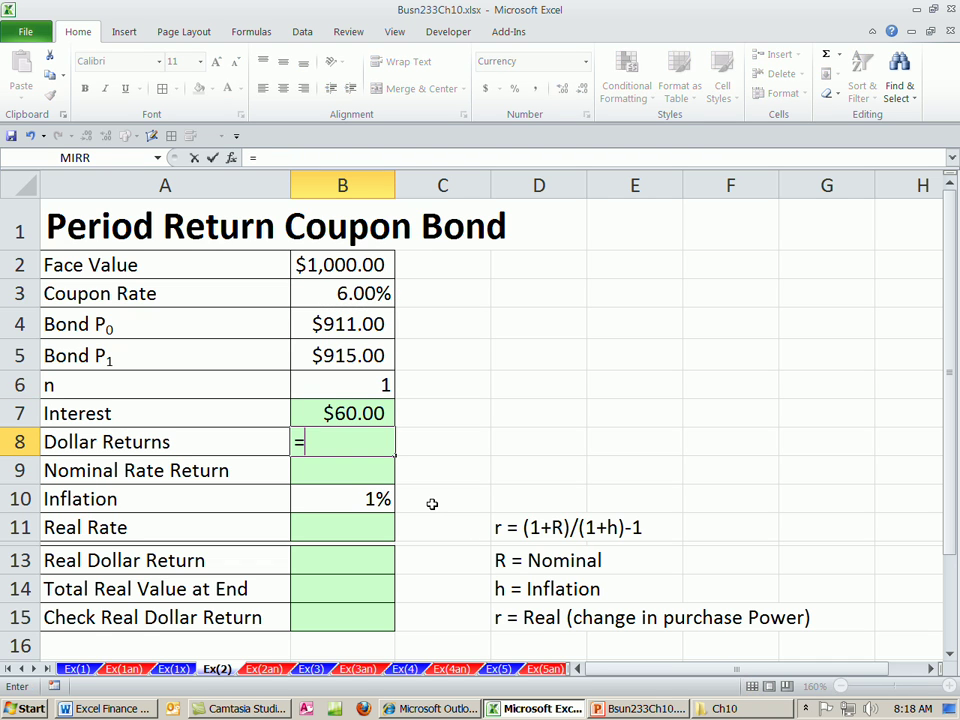
{"action": "left_click", "coordinate": [345, 360]}
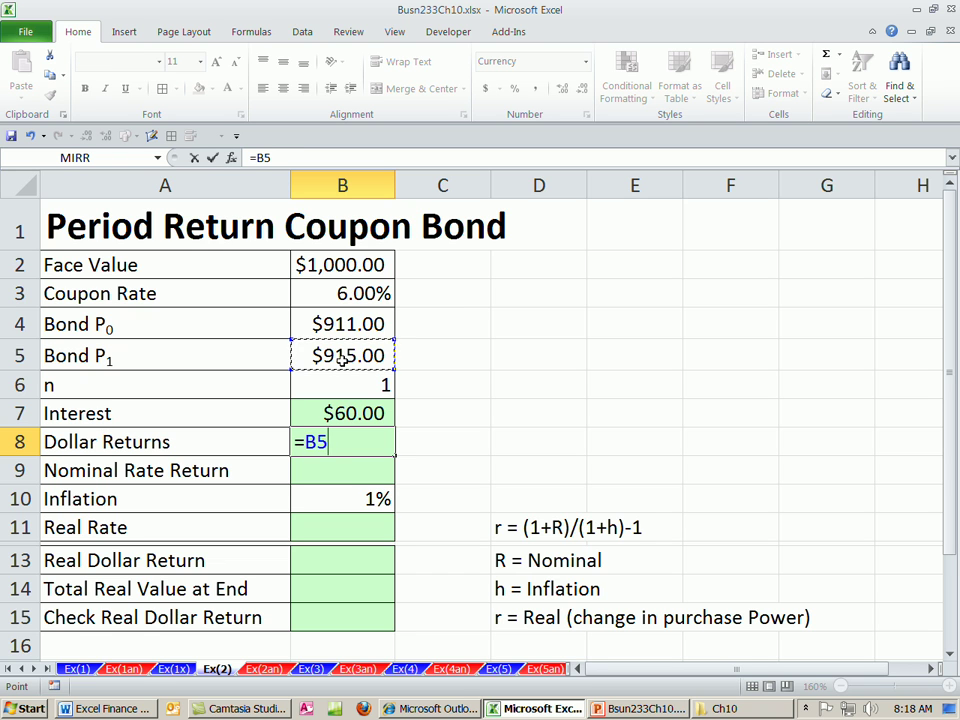
{"action": "type", "text": "-"}
{"action": "left_click", "coordinate": [330, 330]}
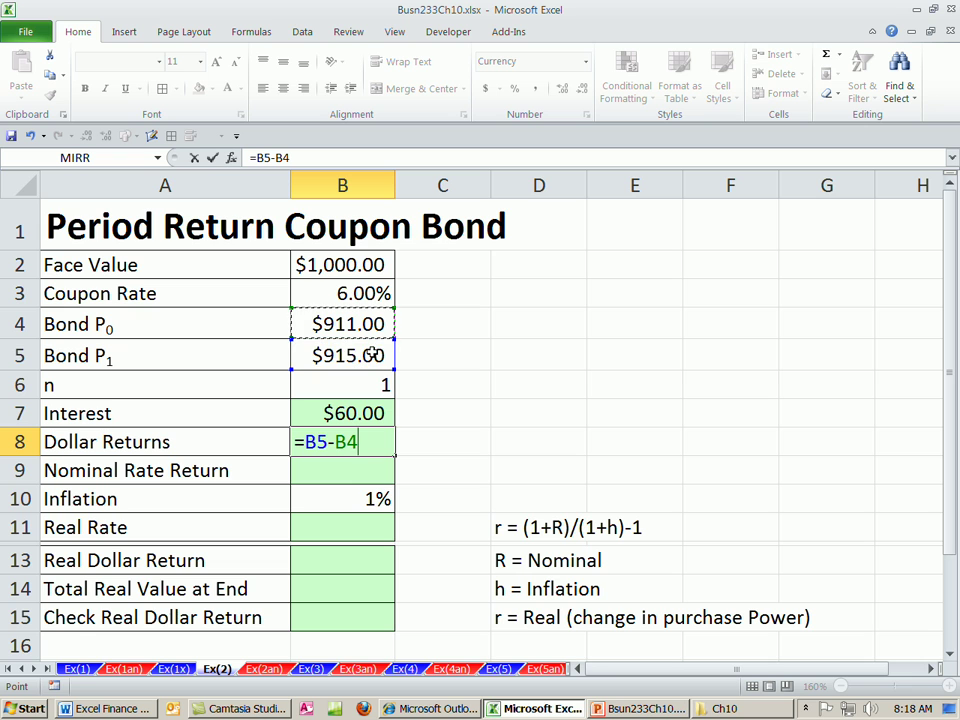
{"action": "type", "text": "+"}
{"action": "left_click", "coordinate": [375, 413]}
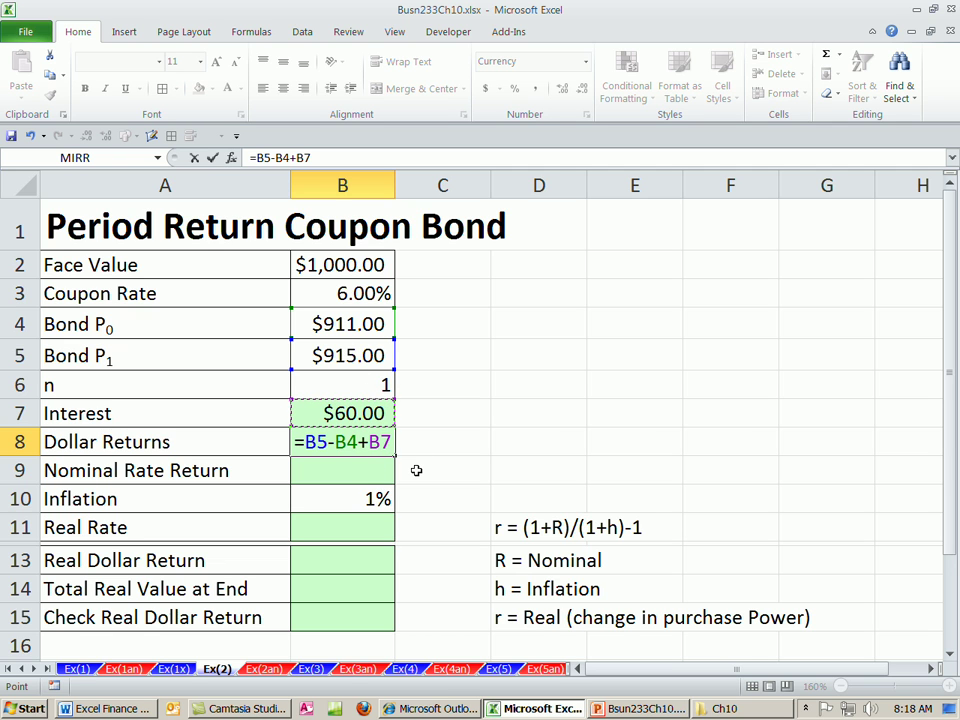
{"action": "key", "text": "Return"}
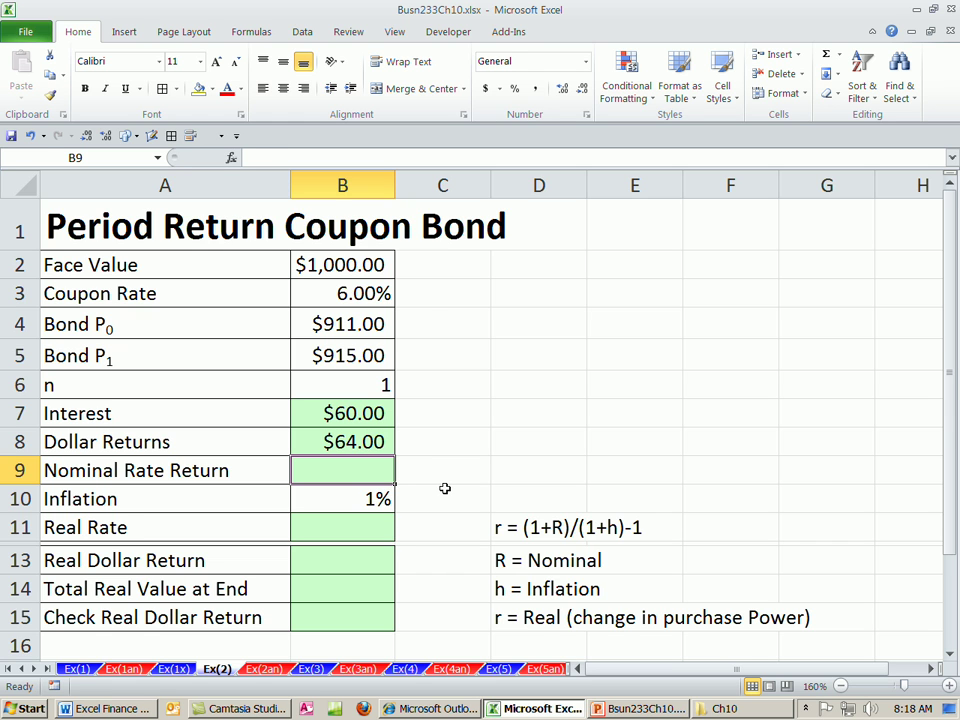
Enter =B8/B4 in B9 so the Nominal Rate Return shows 0.070252
{"action": "type", "text": "="}
{"action": "key", "text": "Up"}
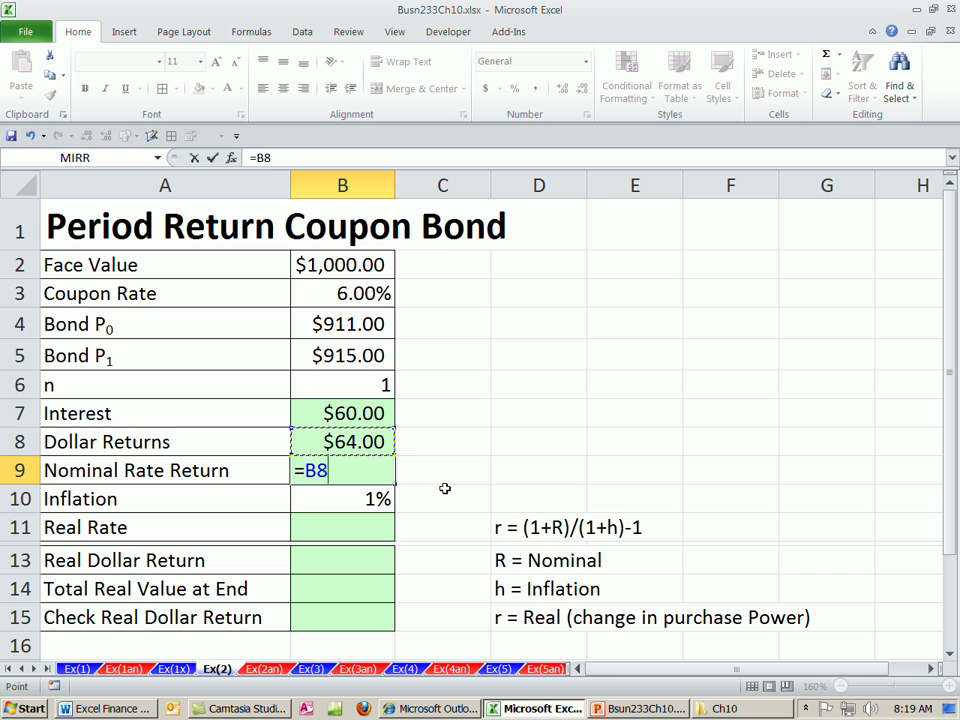
{"action": "type", "text": "/"}
{"action": "left_click", "coordinate": [343, 323]}
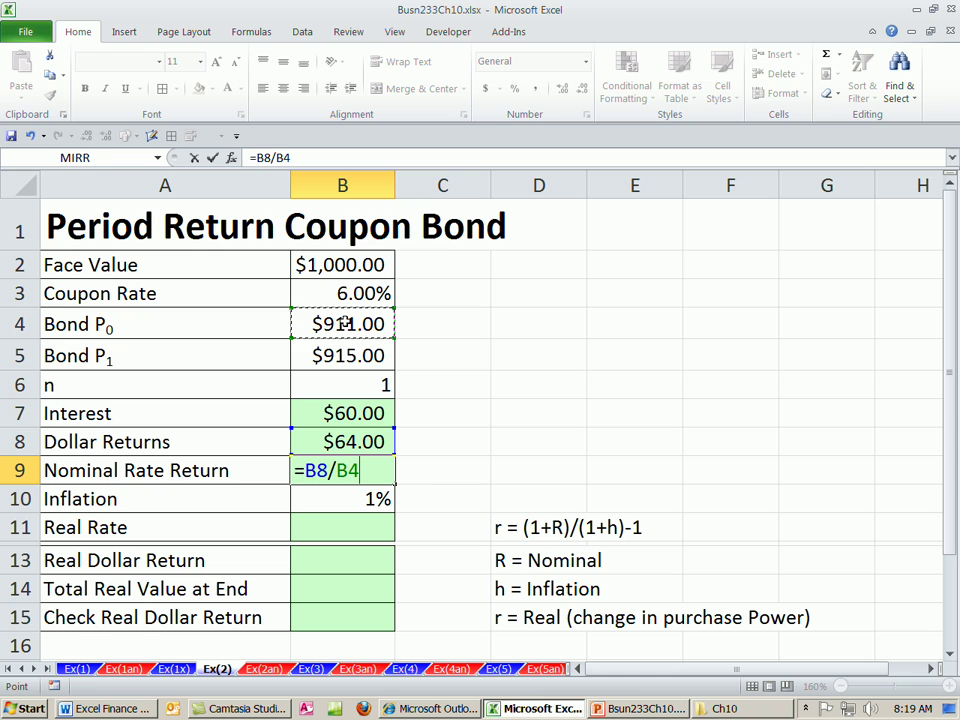
{"action": "key", "text": "Return"}
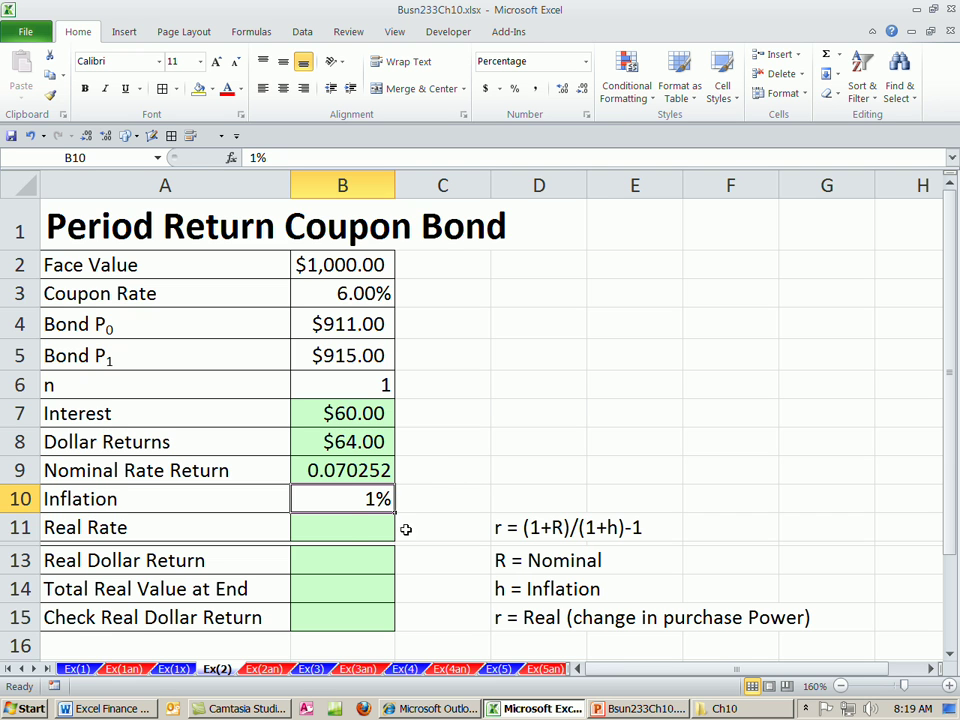
{"action": "left_click", "coordinate": [369, 529]}
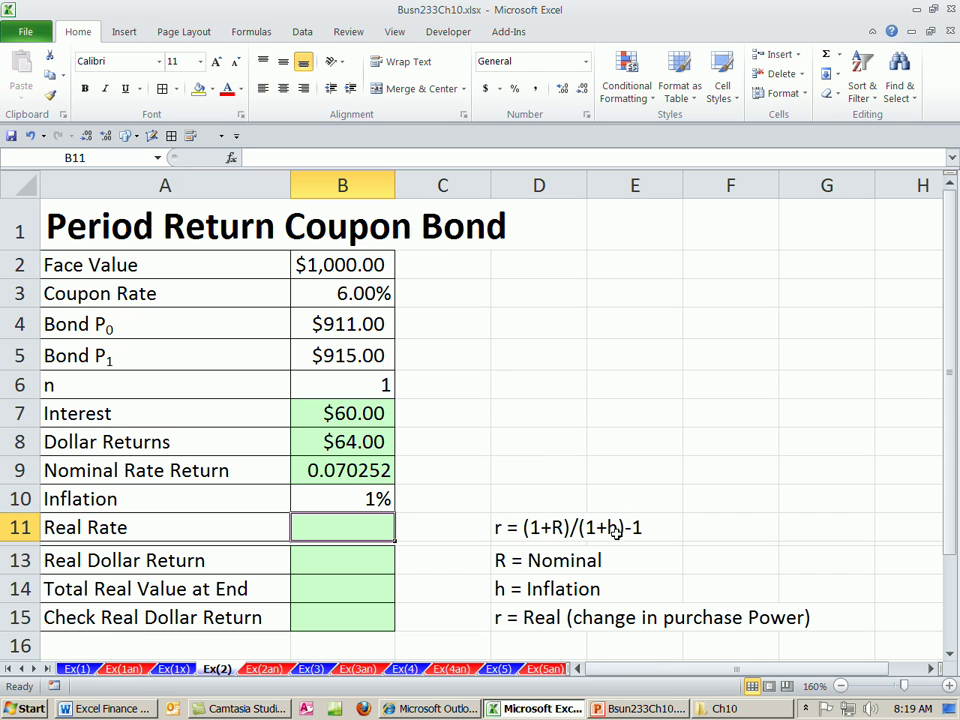
Enter =(1+B9)/(1+B10) in the Real Rate cell B11
{"action": "type", "text": "="}
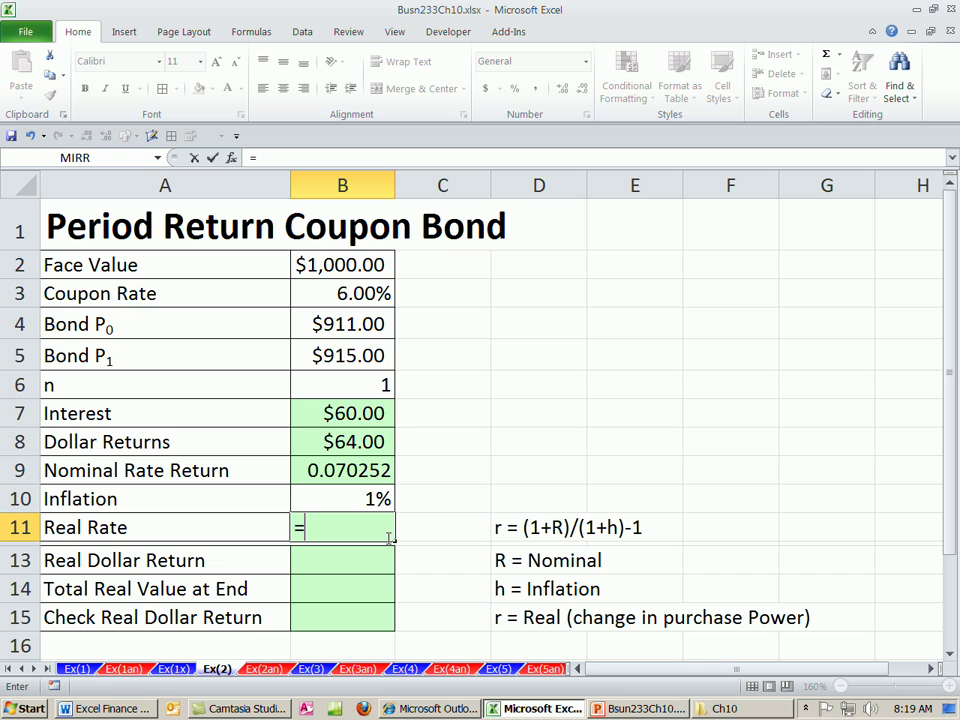
{"action": "type", "text": "(1+"}
{"action": "left_click", "coordinate": [345, 470]}
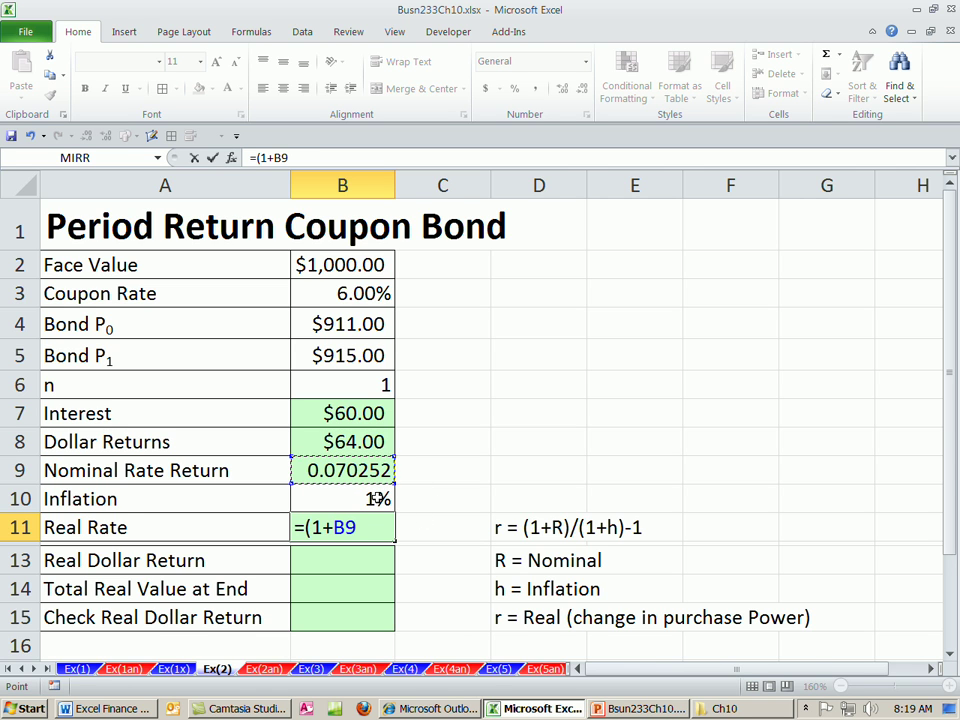
{"action": "type", "text": ")/"}
{"action": "type", "text": "(1+"}
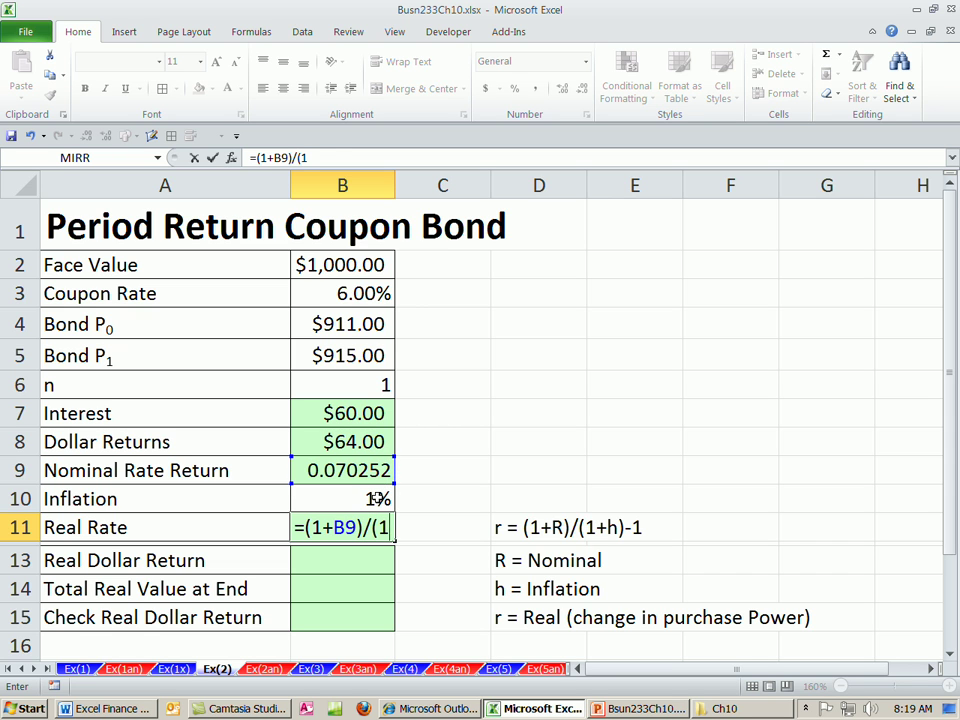
{"action": "left_click", "coordinate": [378, 499]}
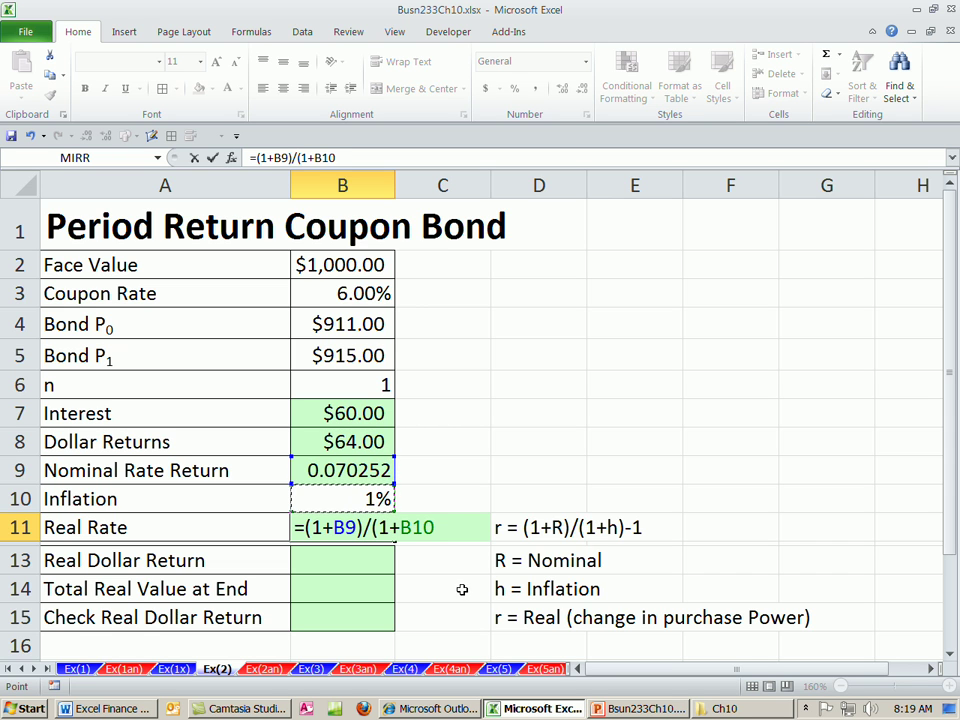
{"action": "type", "text": ")"}
{"action": "key", "text": "Return"}
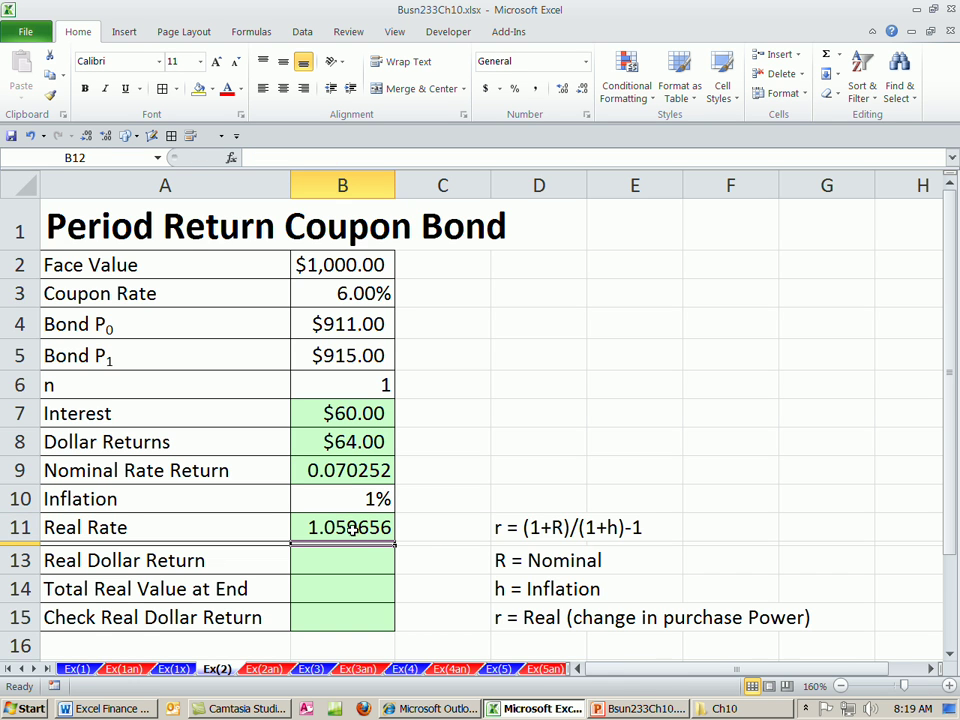
Finish the B11 formula with a trailing -1 so the Real Rate shows 0.059656
{"action": "left_click", "coordinate": [349, 532]}
{"action": "double_click", "coordinate": [349, 532]}
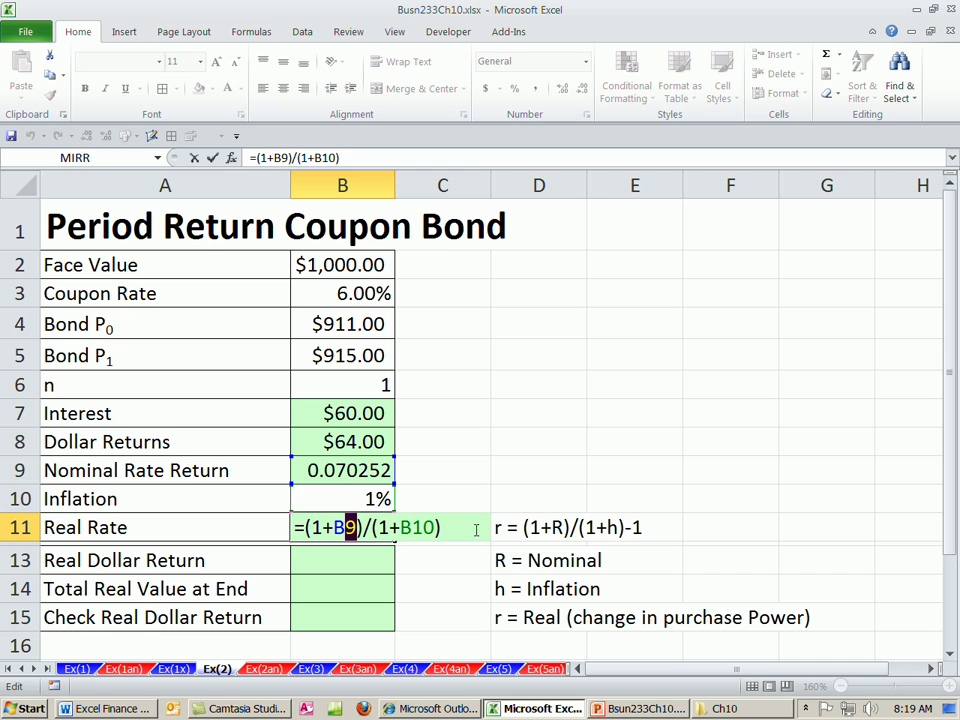
{"action": "left_click", "coordinate": [456, 537]}
{"action": "key", "text": "Return"}
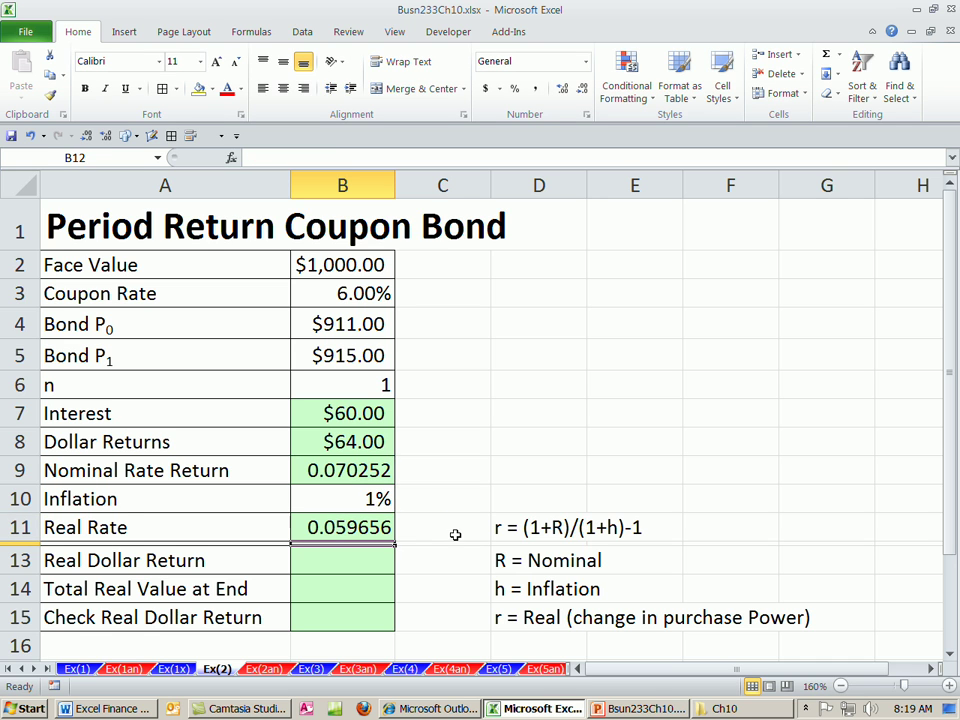
{"action": "double_click", "coordinate": [353, 533]}
{"action": "left_click", "coordinate": [456, 527]}
{"action": "key", "text": "BackSpace"}
{"action": "key", "text": "BackSpace"}
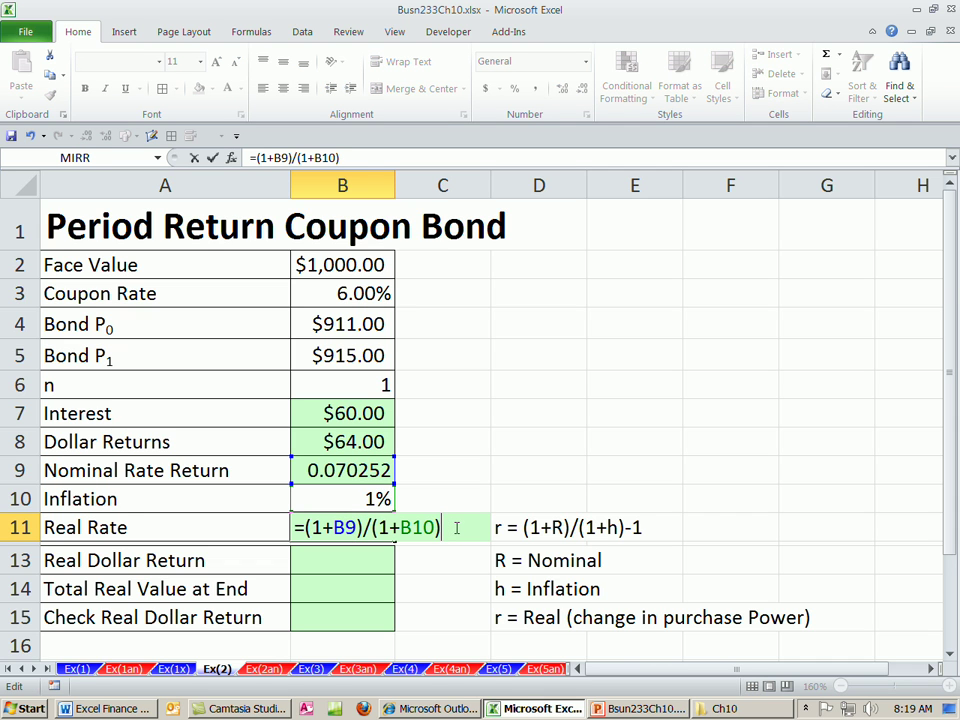
{"action": "key", "text": "ctrl+Return"}
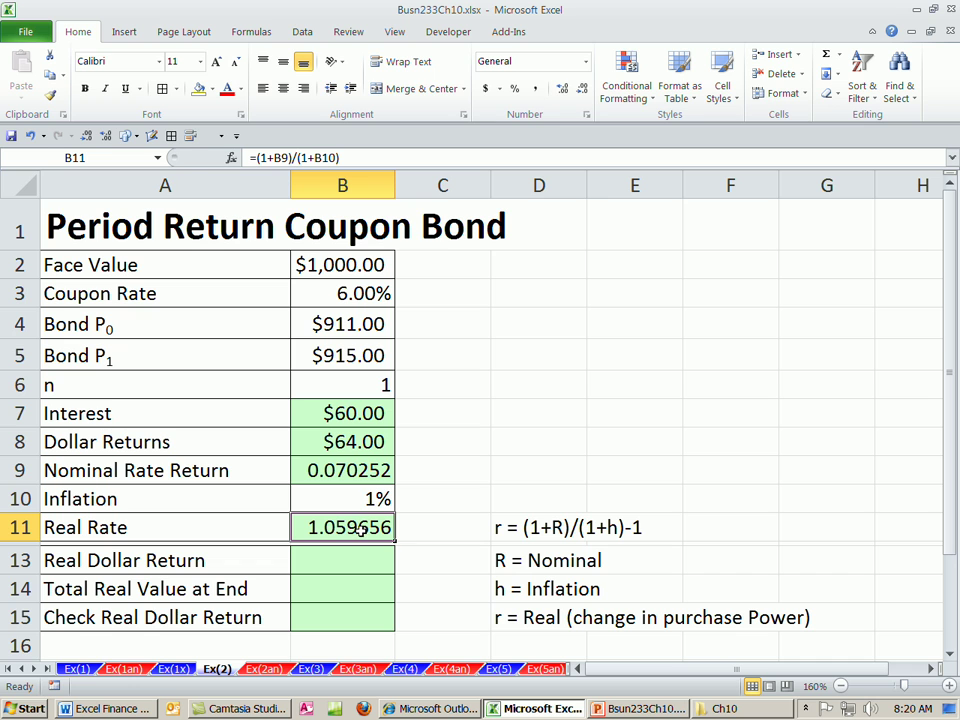
{"action": "key", "text": "F2"}
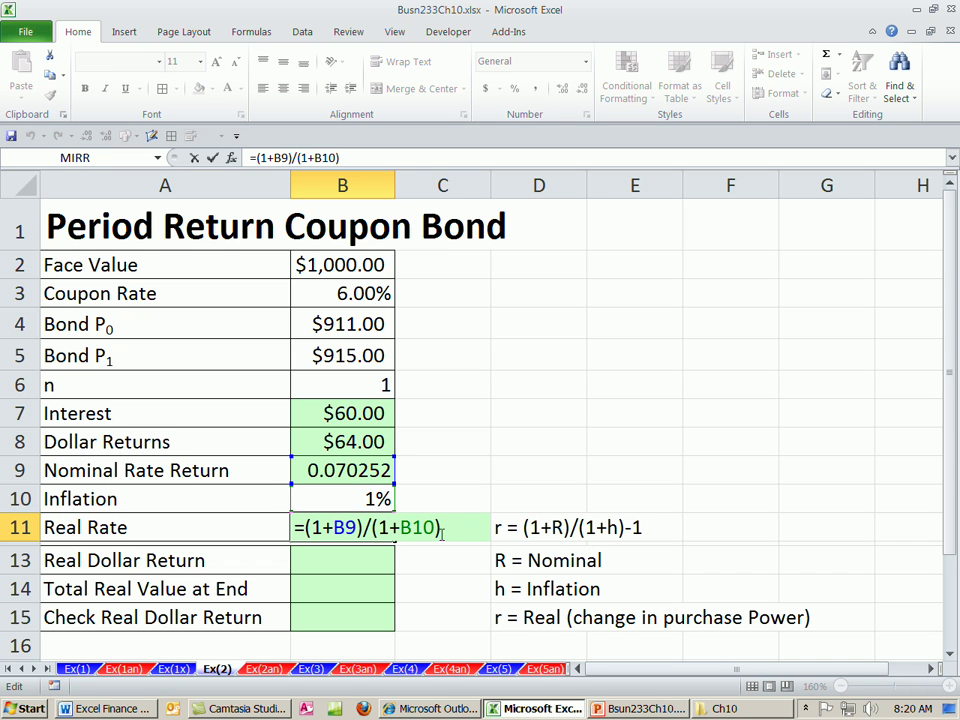
{"action": "type", "text": "-1"}
{"action": "key", "text": "Return"}
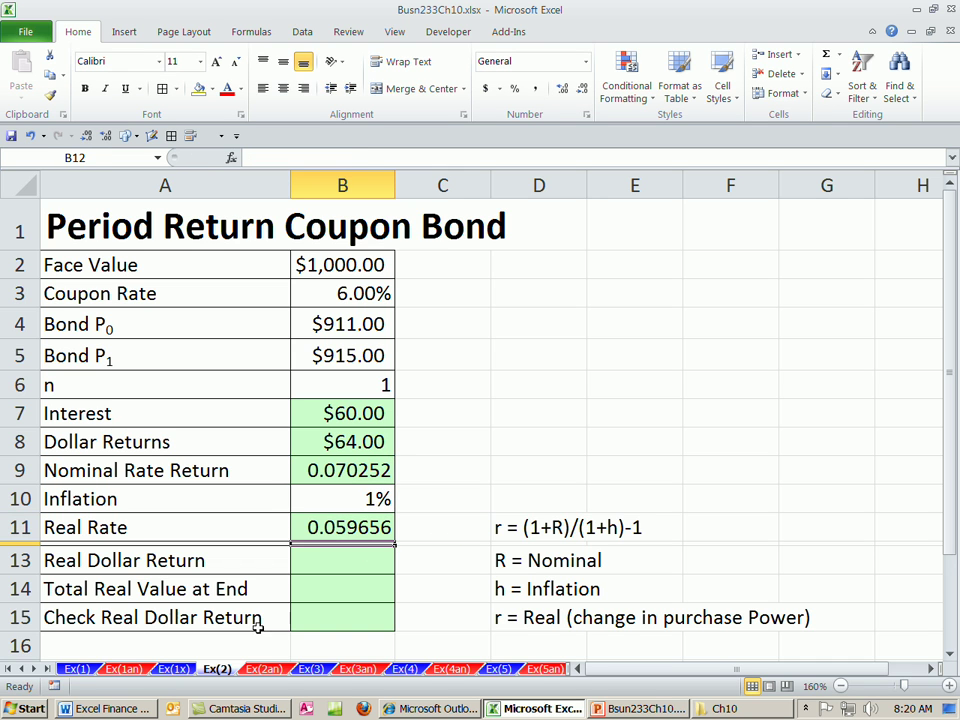
Enter =B4*B11 in B13 so the Real Dollar Return shows $54.35
{"action": "left_click", "coordinate": [309, 571]}
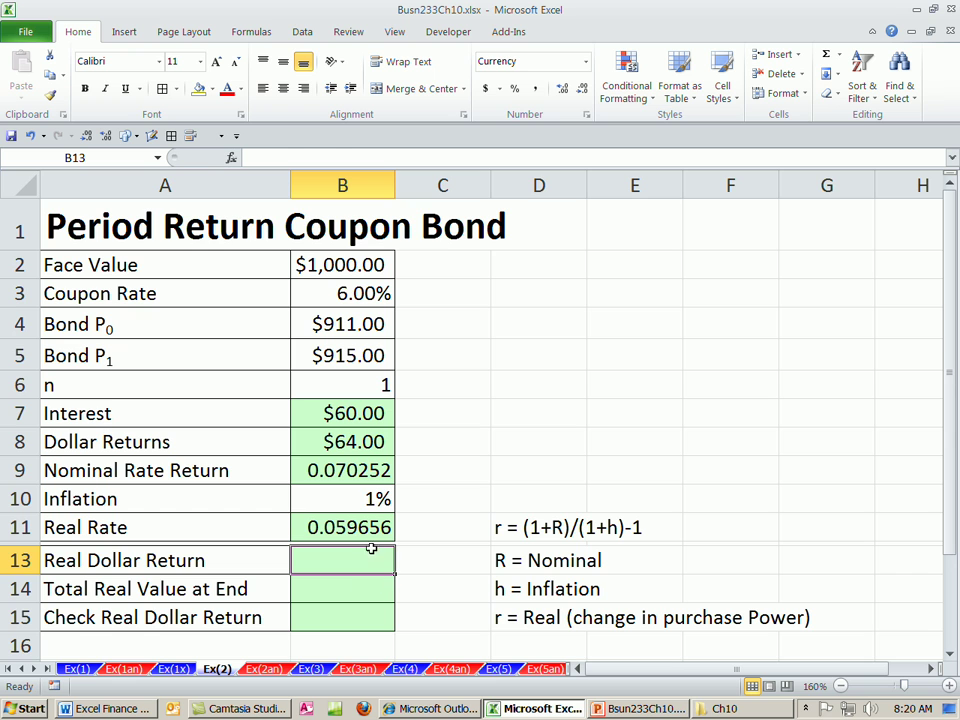
{"action": "left_click", "coordinate": [330, 525]}
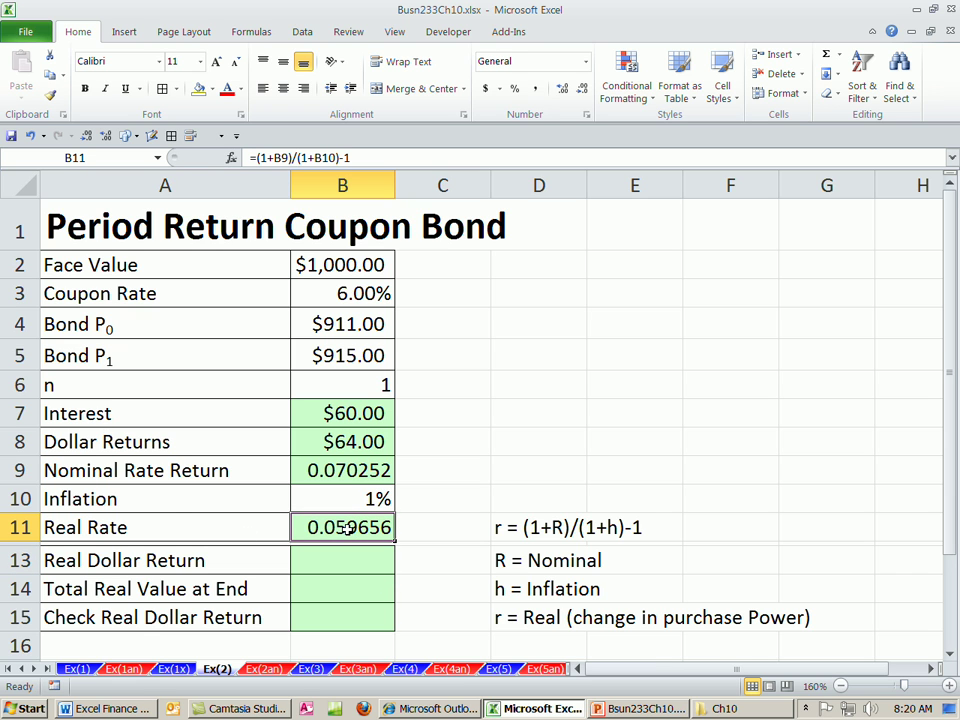
{"action": "left_click", "coordinate": [360, 556]}
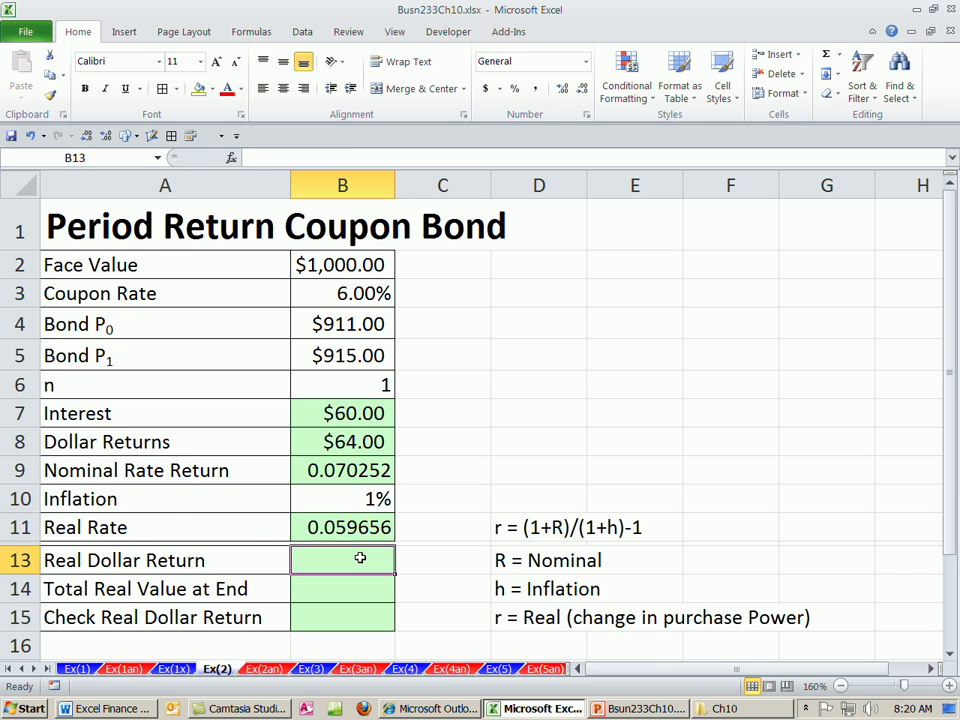
{"action": "type", "text": "="}
{"action": "left_click", "coordinate": [318, 322]}
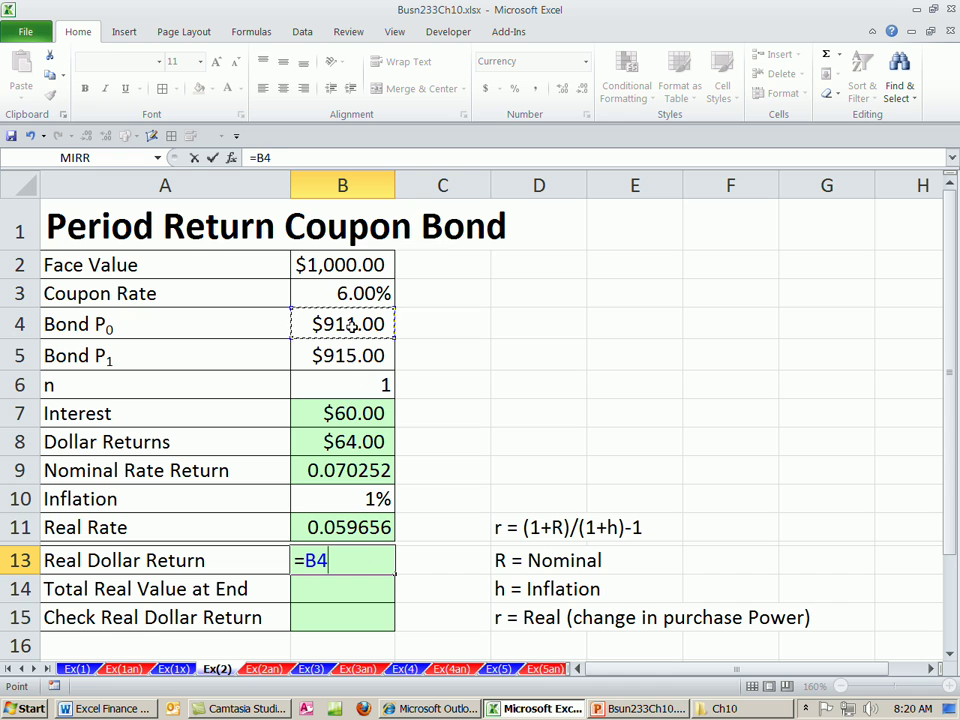
{"action": "type", "text": "*"}
{"action": "left_click", "coordinate": [355, 533]}
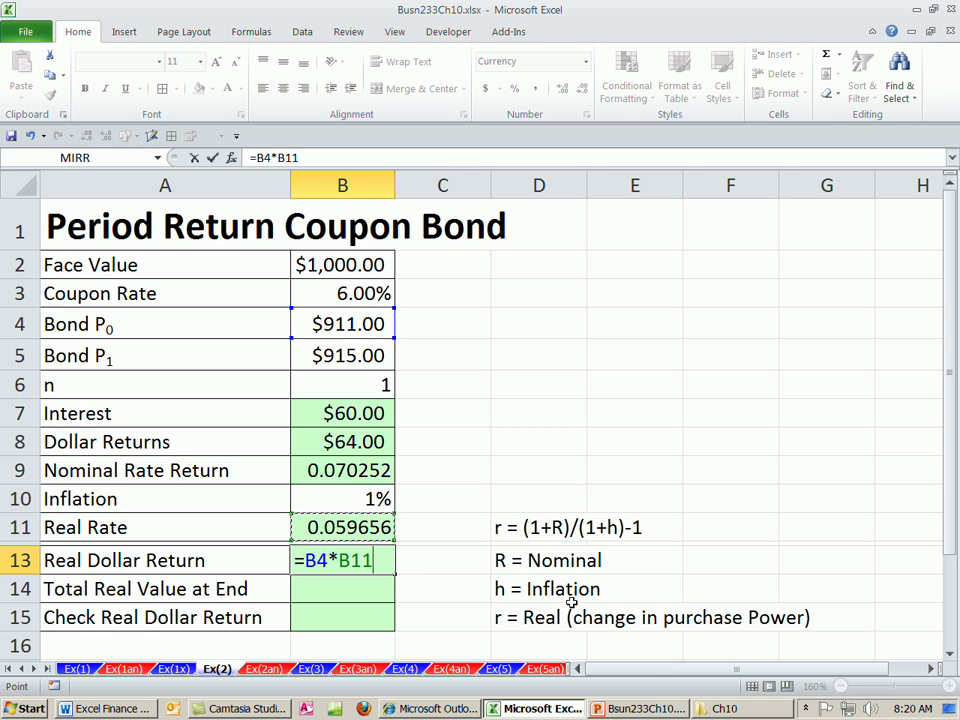
{"action": "key", "text": "ctrl+Return"}
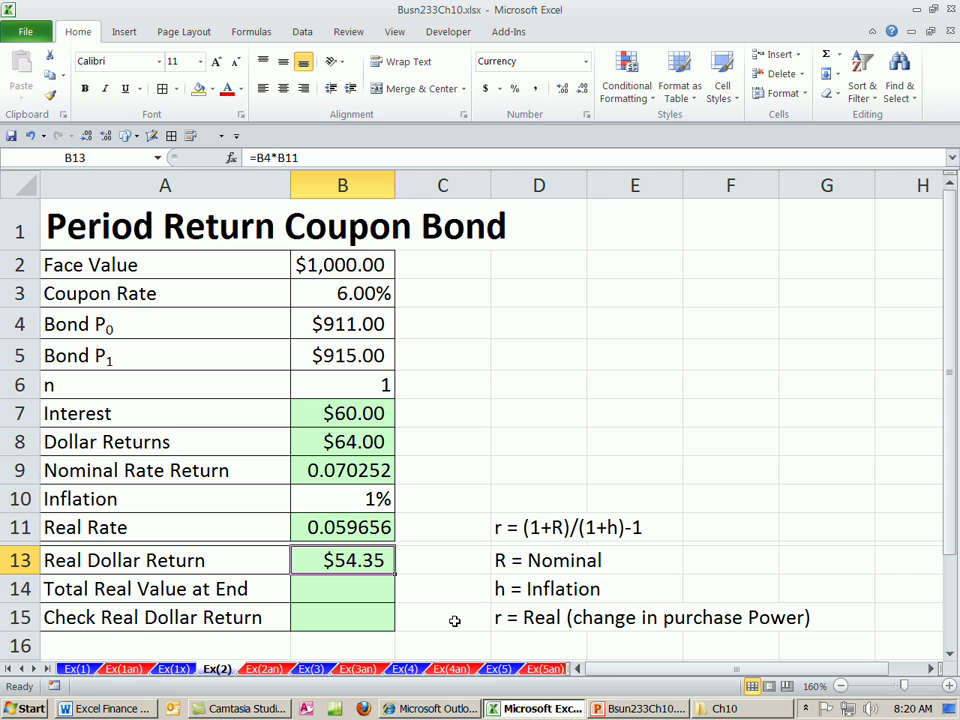
{"action": "left_click", "coordinate": [352, 588]}
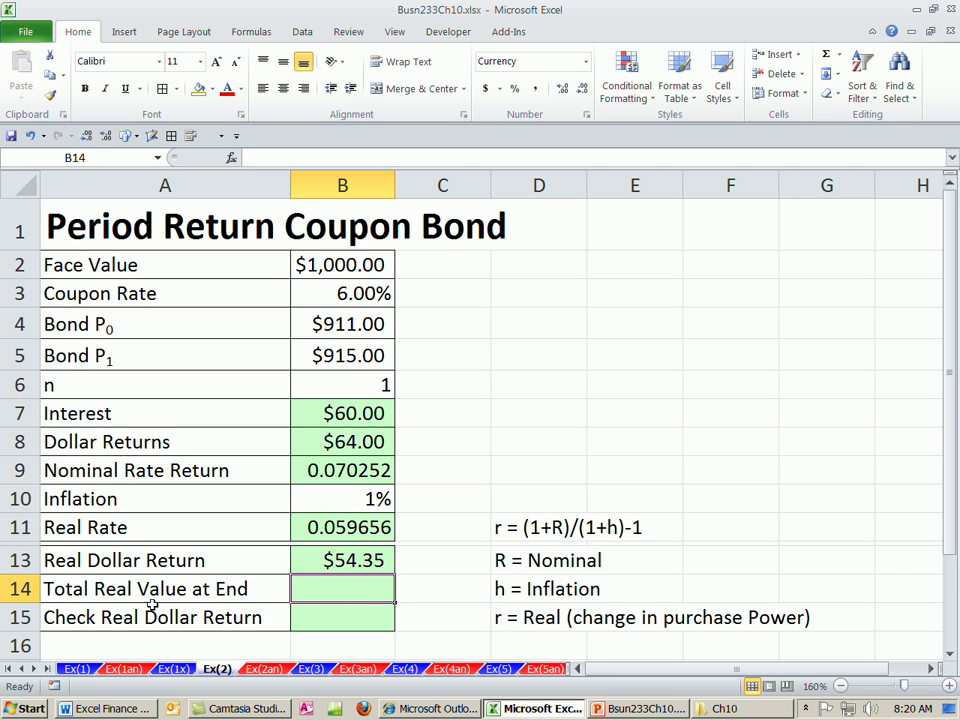
Enter =B4*(1+B11) in B14 so the Total Real Value at End shows $965.35
{"action": "type", "text": "="}
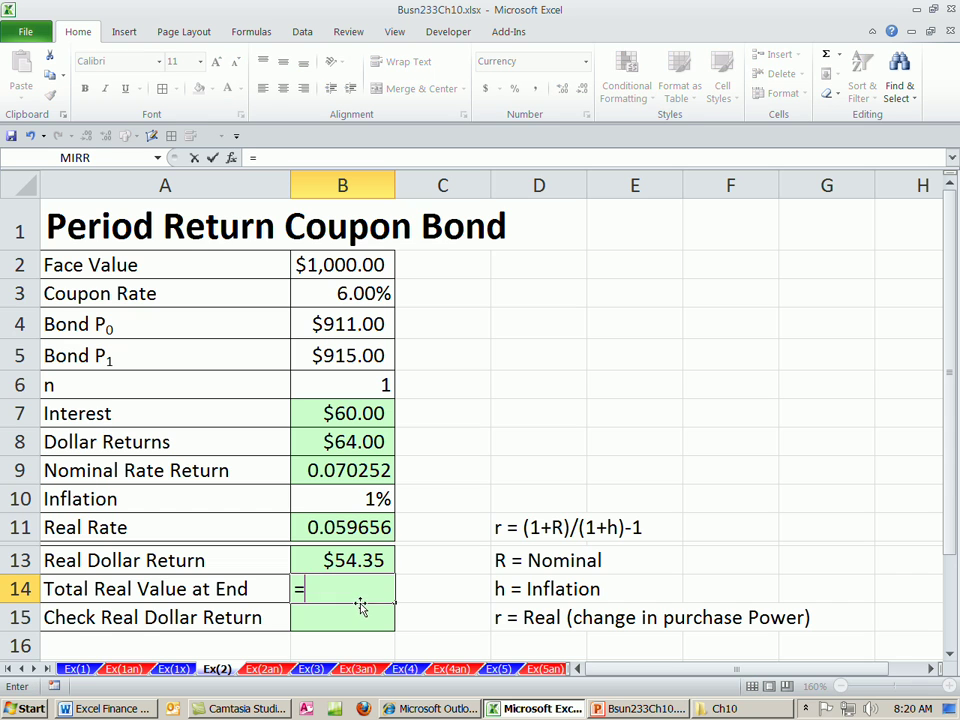
{"action": "left_click", "coordinate": [340, 323]}
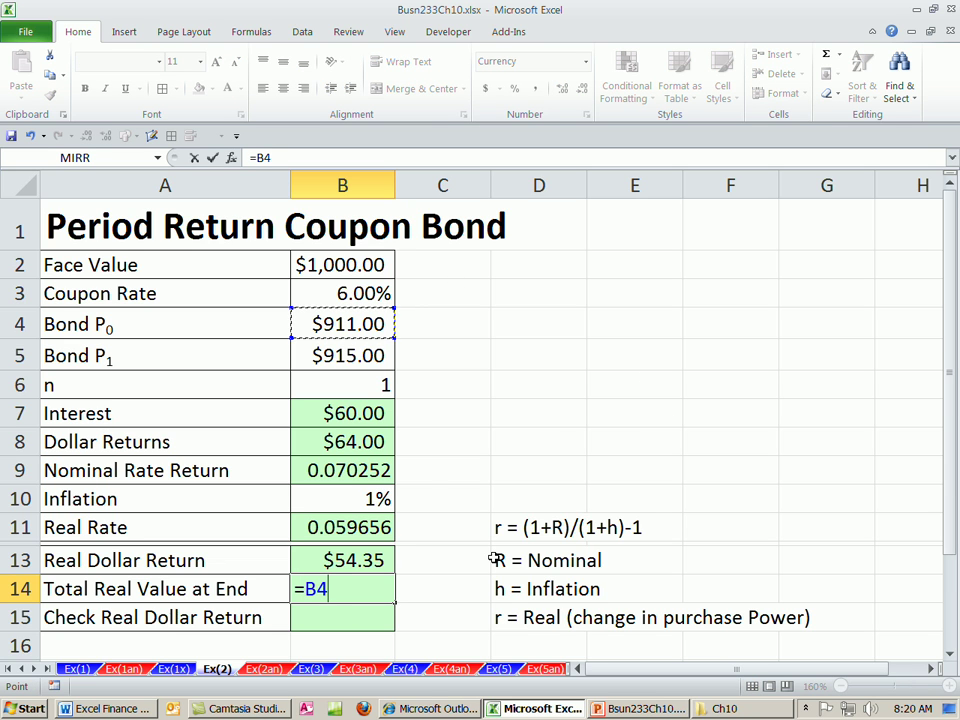
{"action": "type", "text": "*(1+"}
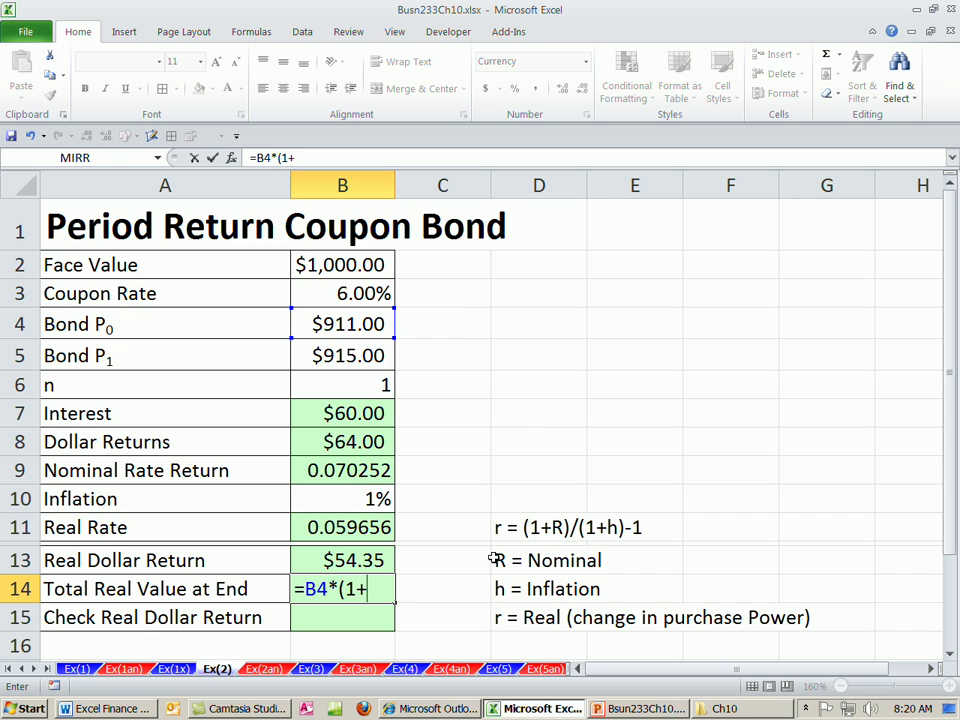
{"action": "left_click", "coordinate": [368, 533]}
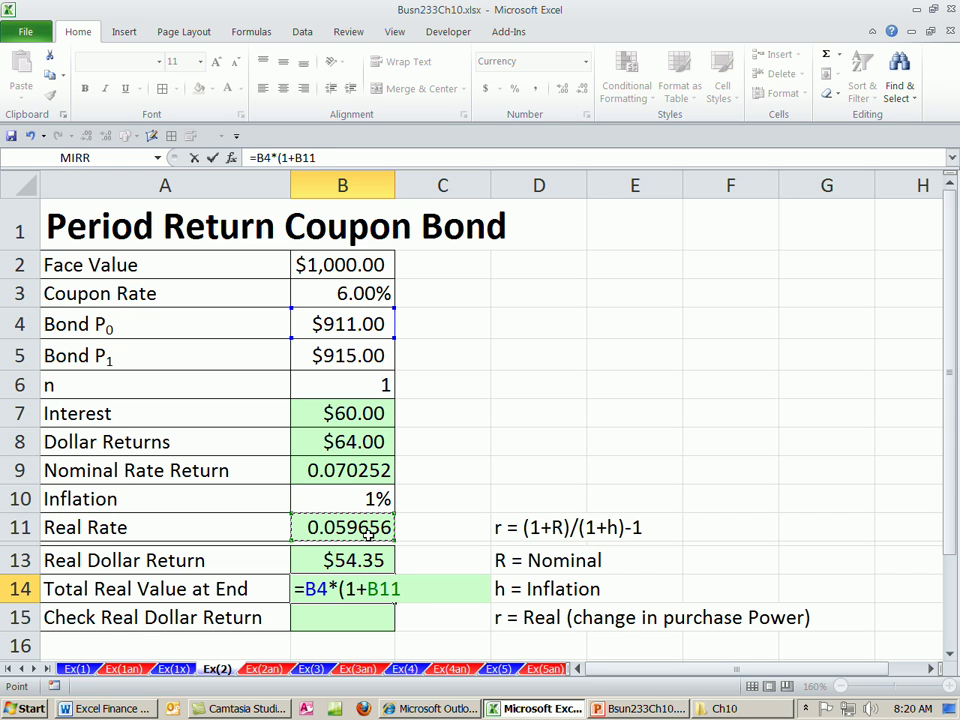
{"action": "type", "text": ")"}
{"action": "key", "text": "Return"}
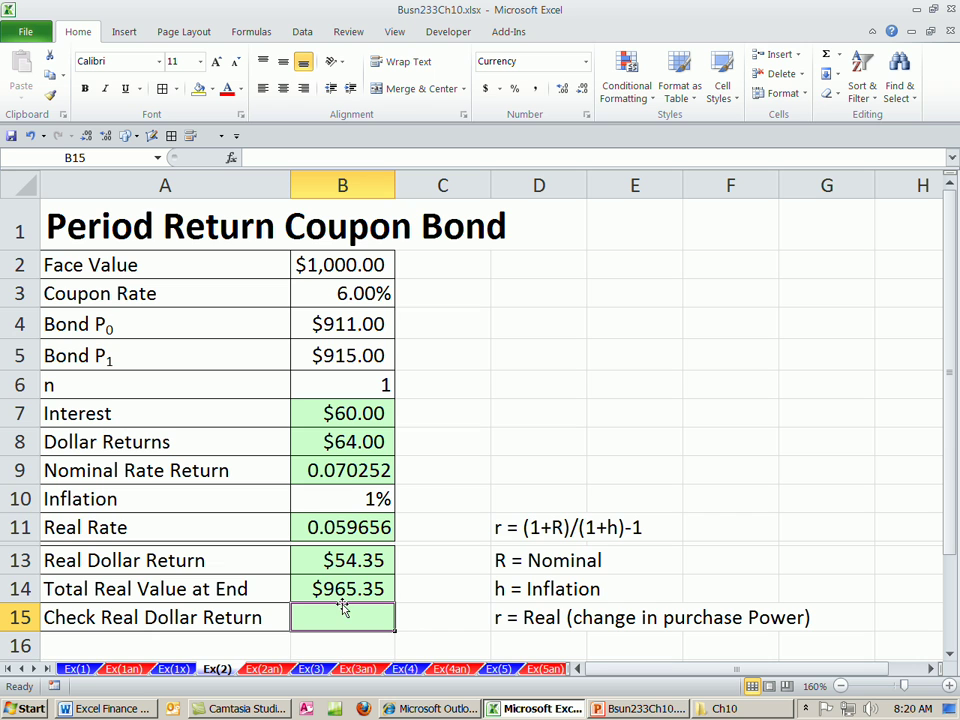
{"action": "left_click", "coordinate": [375, 559]}
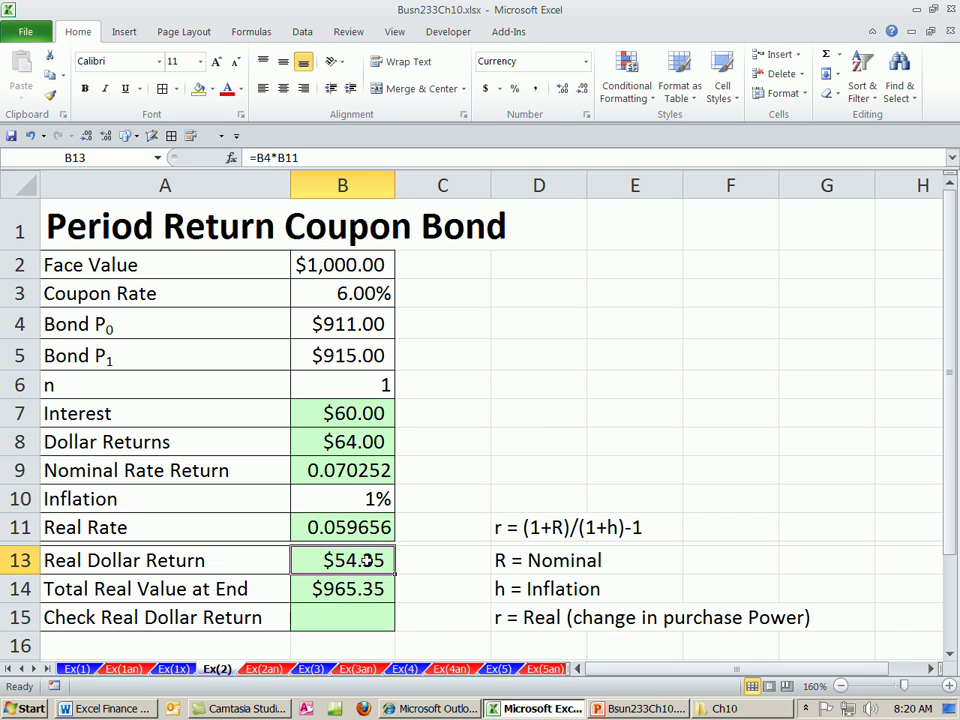
Enter =B14-B4 in B15, confirming the $54.35 real dollar return
{"action": "left_click", "coordinate": [346, 621]}
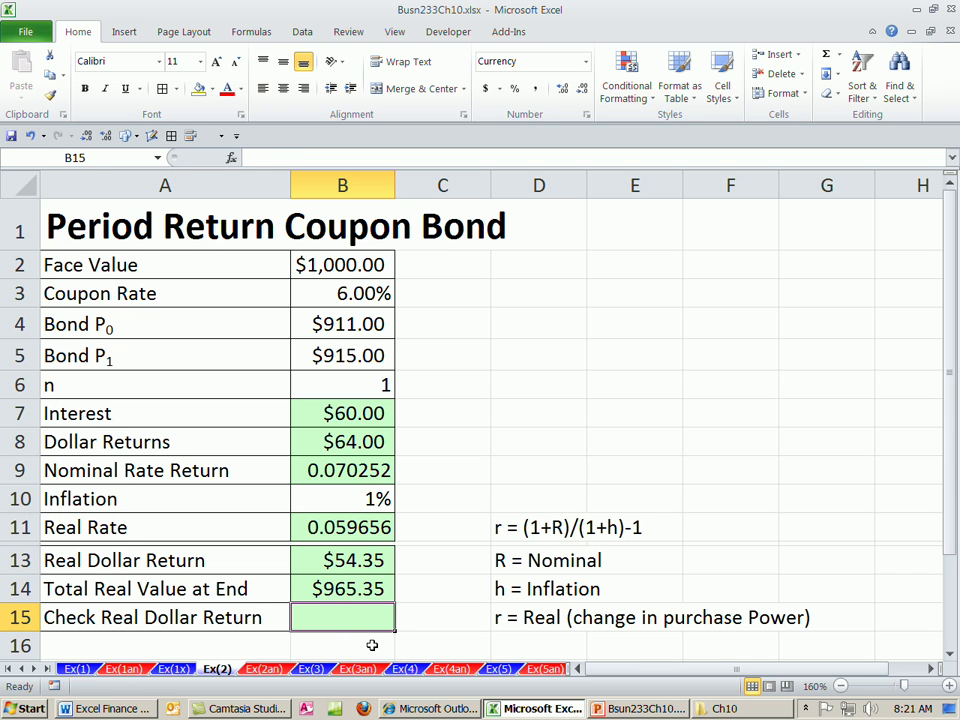
{"action": "type", "text": "="}
{"action": "key", "text": "Up"}
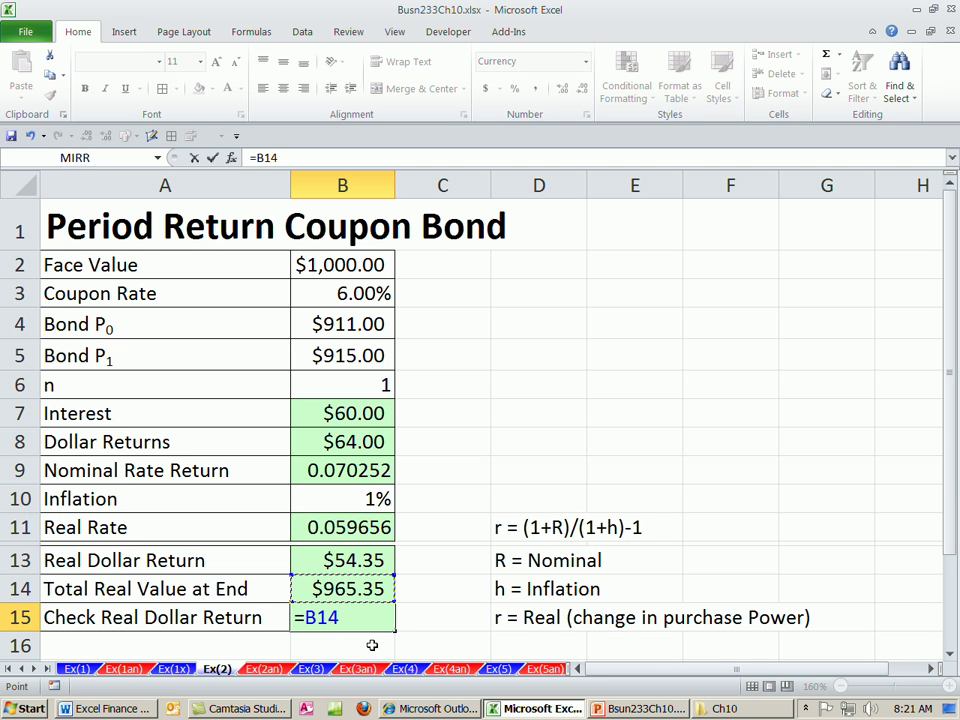
{"action": "type", "text": "-"}
{"action": "left_click", "coordinate": [330, 324]}
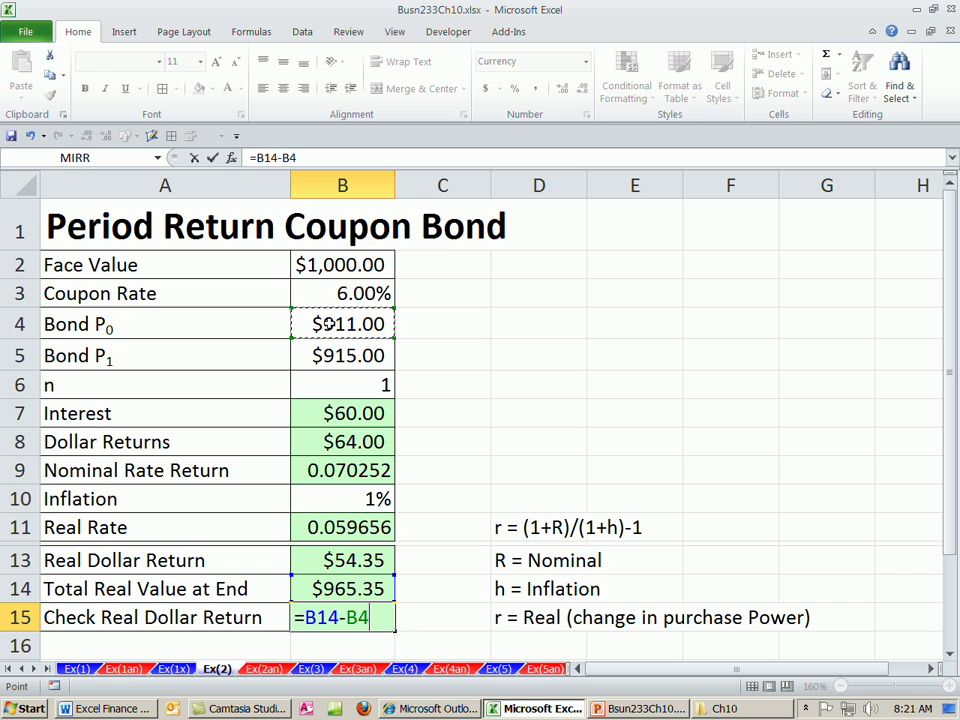
{"action": "key", "text": "Return"}
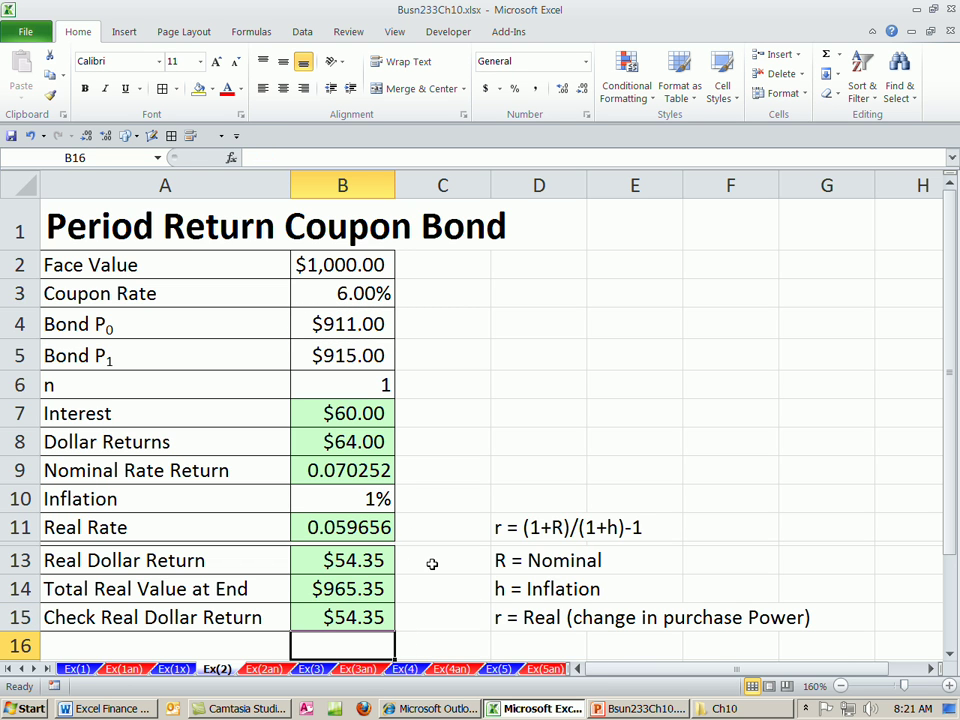
{"action": "left_click", "coordinate": [352, 441]}
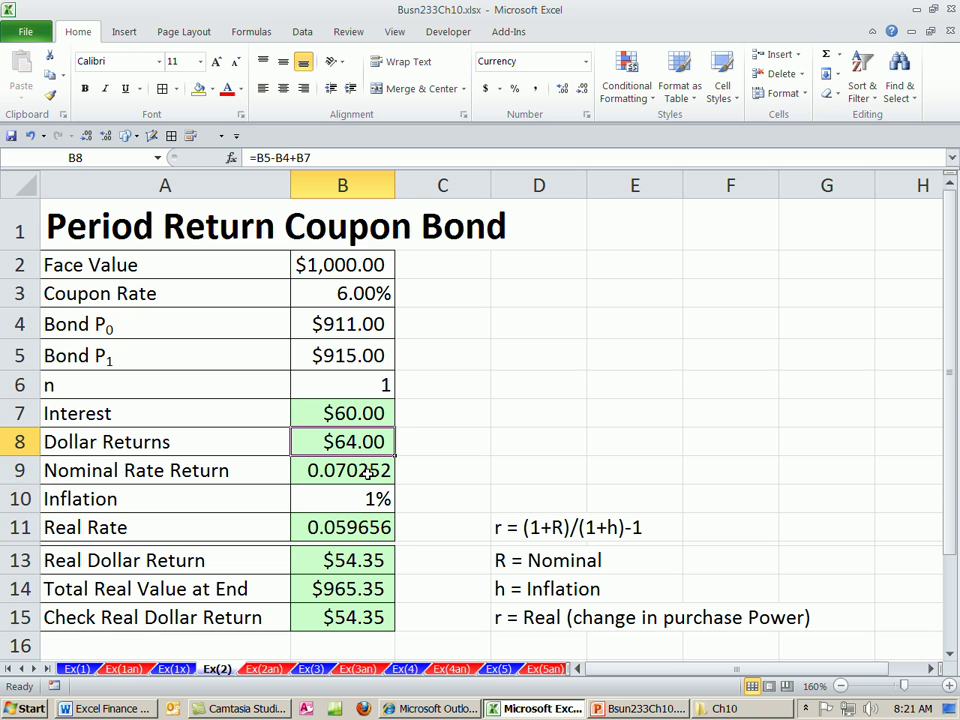
{"action": "left_click", "coordinate": [369, 467]}
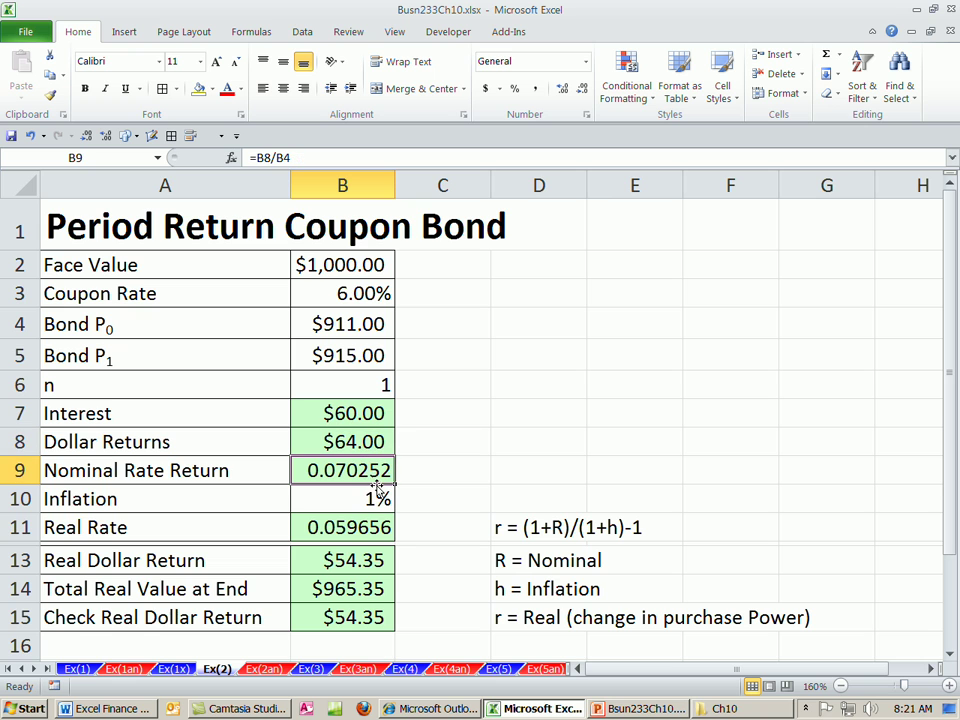
{"action": "left_click", "coordinate": [362, 528]}
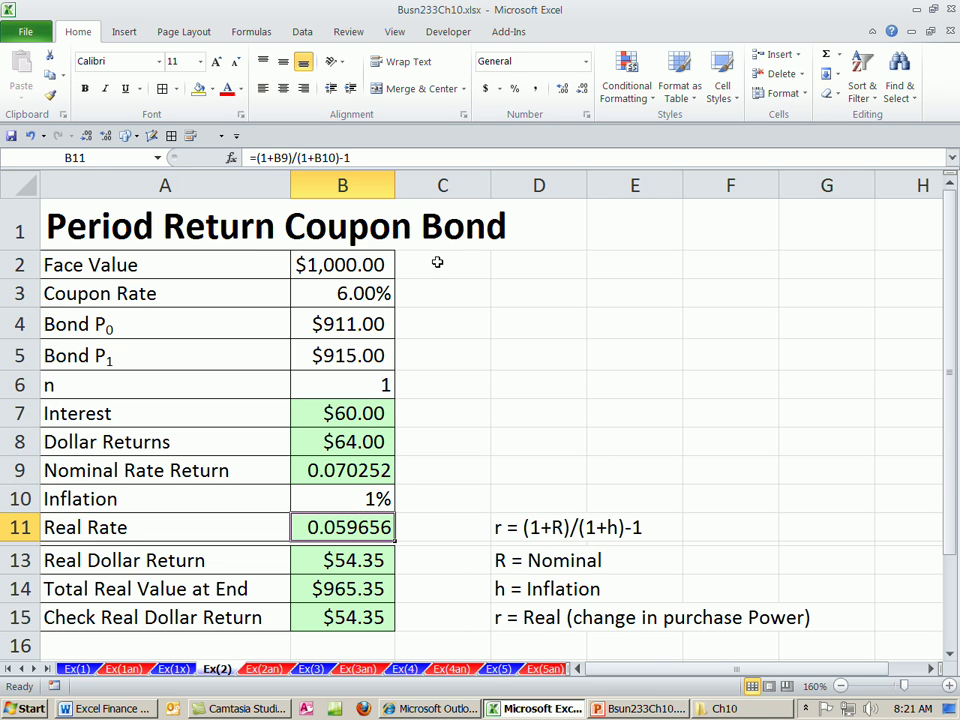